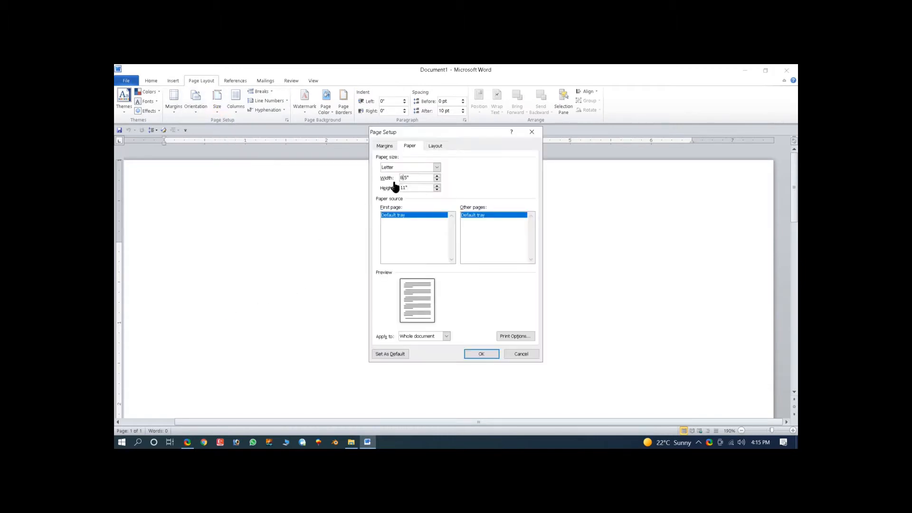
Apply the edited paper width to the whole document and narrow the page margins on all four sides
key("Return")
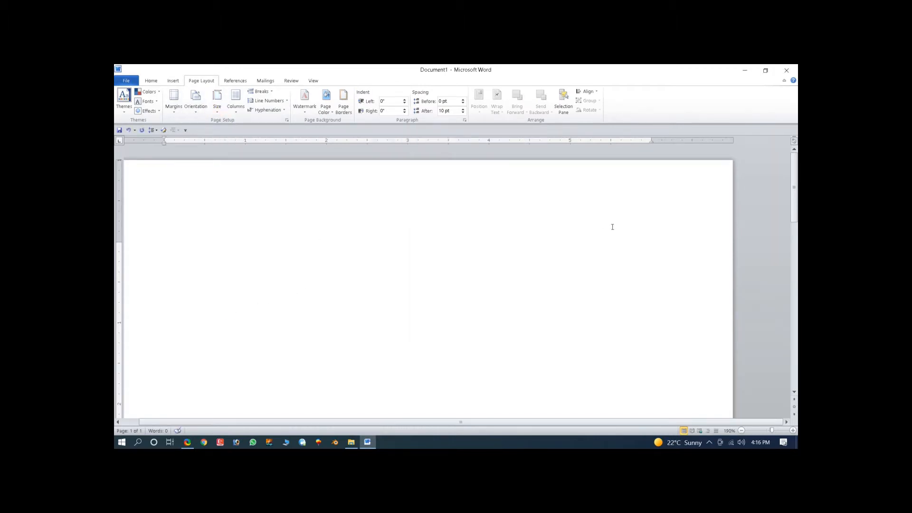
scroll(617, 228, "down", 14, "ctrl")
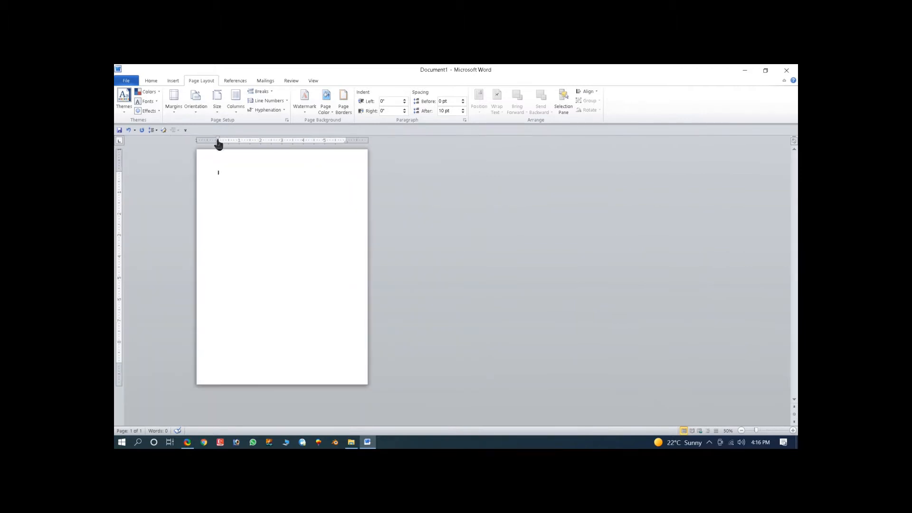
left_click_drag(218, 144, 204, 141)
mouse_move(346, 144)
left_mouse_down()
mouse_move(363, 146)
mouse_move(351, 147)
left_mouse_up()
left_click_drag(192, 147, 204, 147)
left_click_drag(119, 172, 119, 156)
left_click_drag(119, 363, 119, 381)
Draw a rectangle covering the whole page, about 8" wide and 11.15" high
left_click(173, 81)
left_click(237, 101)
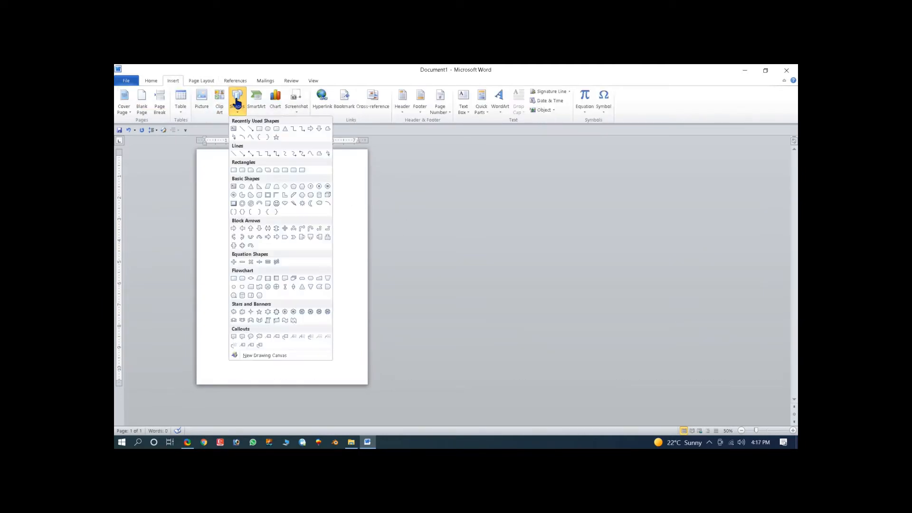
left_click(259, 130)
mouse_move(203, 152)
left_mouse_down()
mouse_move(375, 390)
mouse_move(368, 385)
left_mouse_up()
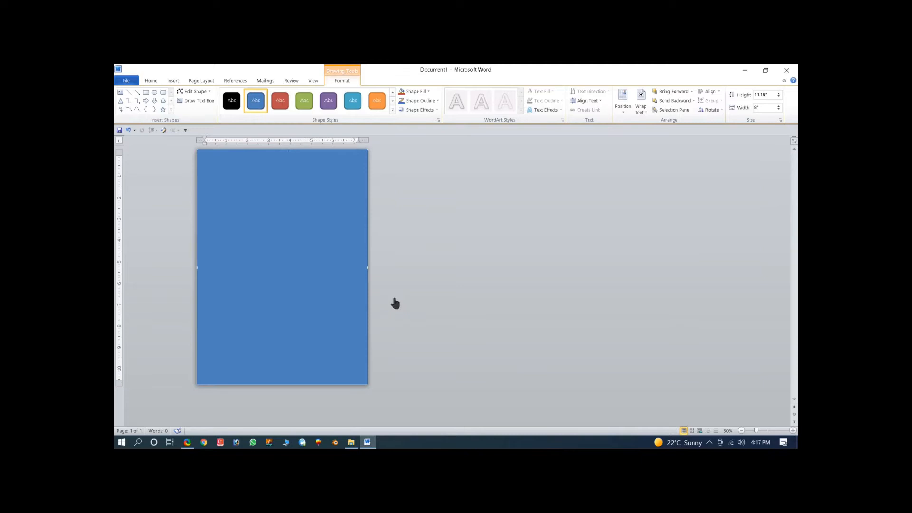
Fill the page-covering rectangle with a custom muted tan colour
left_click(414, 91)
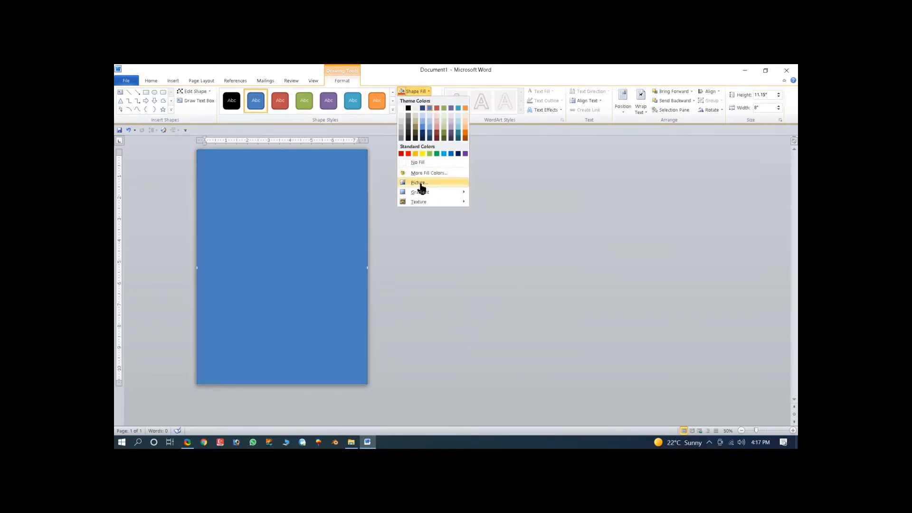
left_click(429, 173)
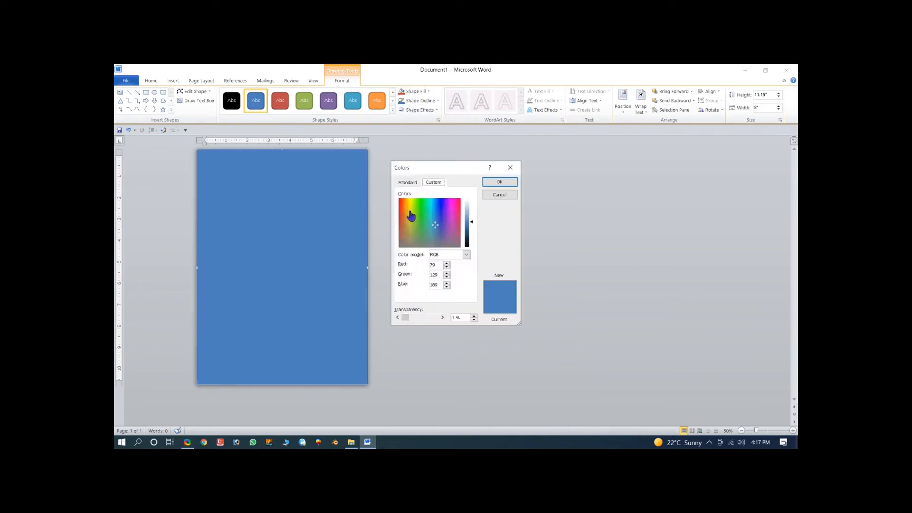
left_click_drag(409, 238, 408, 232)
left_click(499, 182)
Fill the page-covering rectangle with a custom mustard-gold colour
left_click(426, 91)
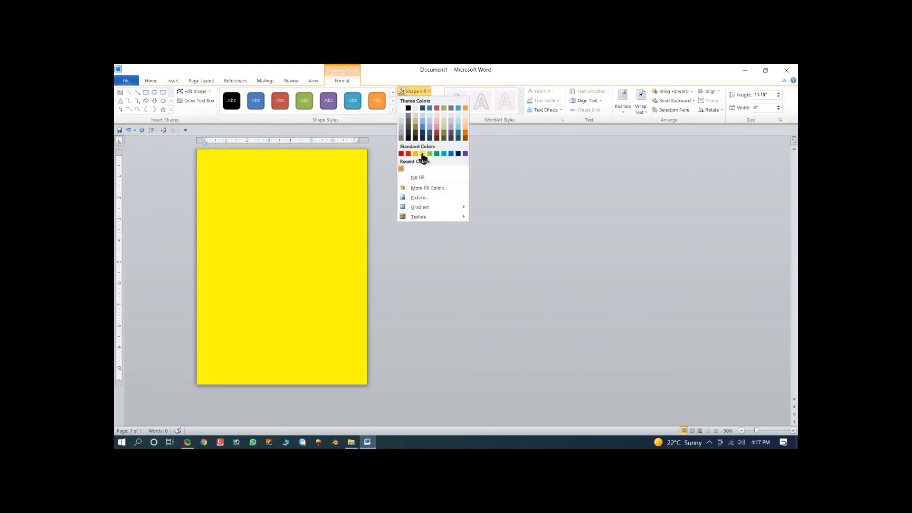
left_click(427, 173)
mouse_move(407, 211)
left_mouse_down()
mouse_move(404, 225)
mouse_move(448, 227)
mouse_move(460, 208)
mouse_move(402, 239)
mouse_move(402, 205)
mouse_move(407, 228)
left_mouse_up()
left_click(499, 182)
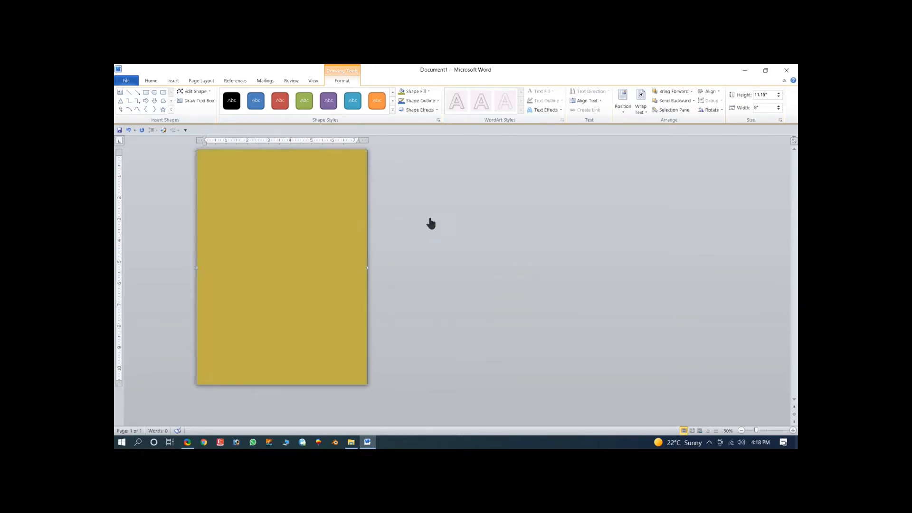
Draw an L-shape in the page's upper-left corner and duplicate it to form an interlocking pair
left_click(513, 252)
left_click(237, 99)
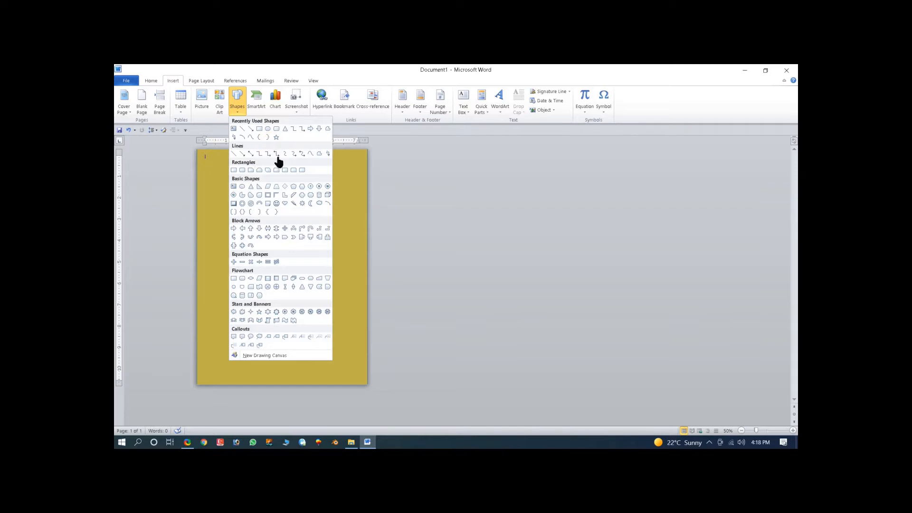
left_click(285, 195)
mouse_move(205, 158)
left_mouse_down()
mouse_move(235, 179)
mouse_move(249, 178)
mouse_move(232, 204)
mouse_move(230, 193)
left_mouse_up()
key("ctrl+c")
key("ctrl+v")
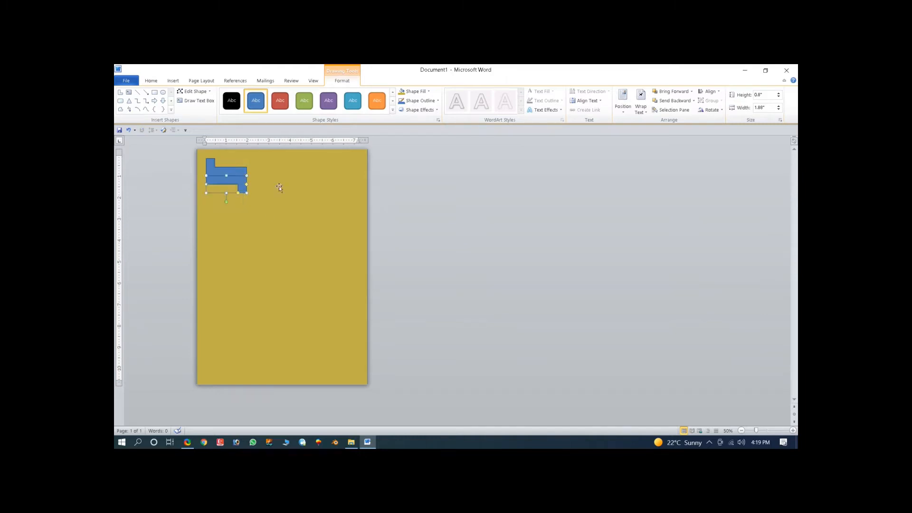
Shrink and tilt the two L-shapes together as a temporary group in the page's upper-left corner, then ungroup them
right_click(225, 168)
left_click(322, 216)
left_click_drag(247, 175, 219, 172)
left_click(234, 179)
right_click(218, 168)
mouse_move(245, 218)
left_click(315, 230)
Fill the lower L-shape with yellow and give it a black outline
left_click(231, 178)
left_click(220, 176)
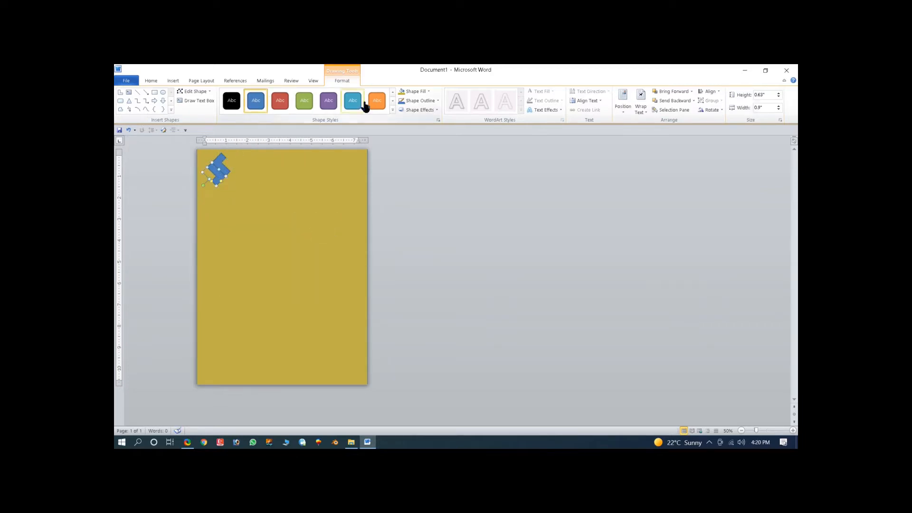
left_click(416, 92)
left_click(421, 154)
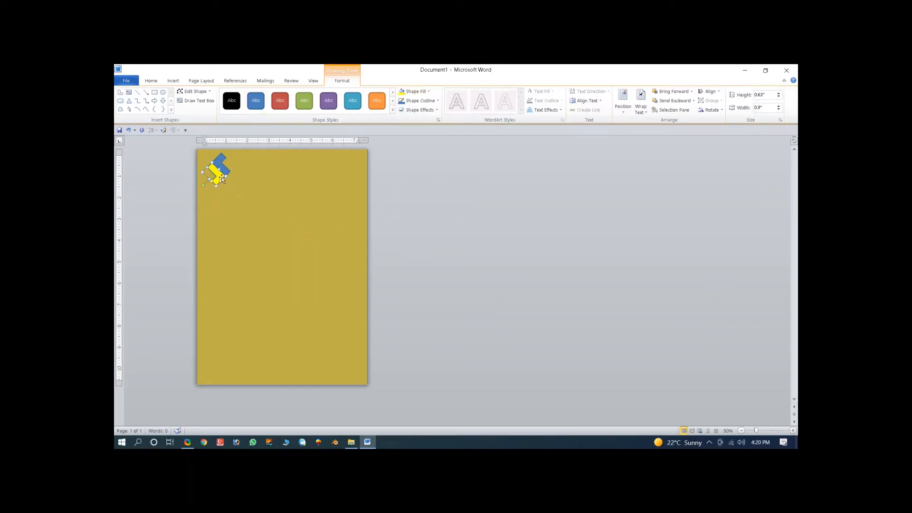
left_click(419, 101)
left_click(407, 119)
Fill the upper L-shape with red and give it a black outline
left_click(220, 164)
left_click(416, 91)
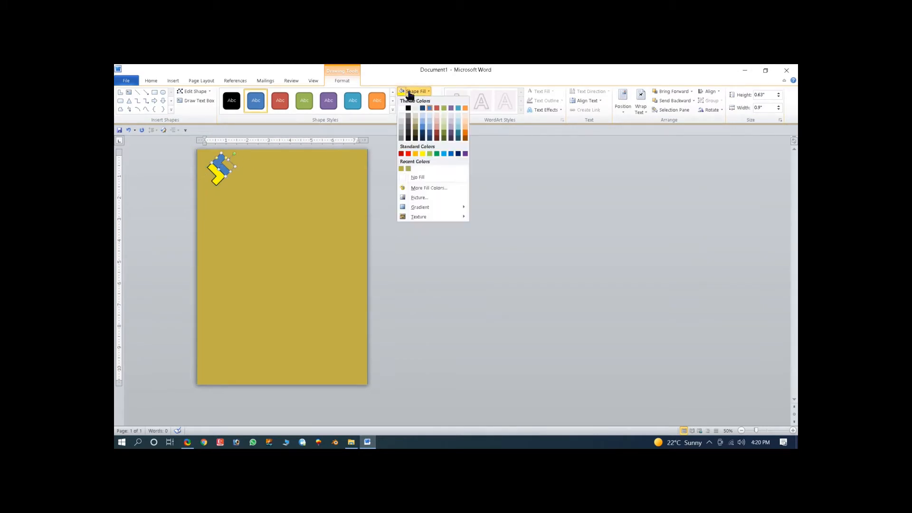
left_click(408, 155)
left_click(408, 101)
left_click(408, 118)
Group the red and yellow L-shapes and apply a preset shape effect with a shadow to the group
left_click(214, 172, "shift")
right_click(214, 172)
mouse_move(234, 226)
left_click(304, 228)
left_click(420, 110)
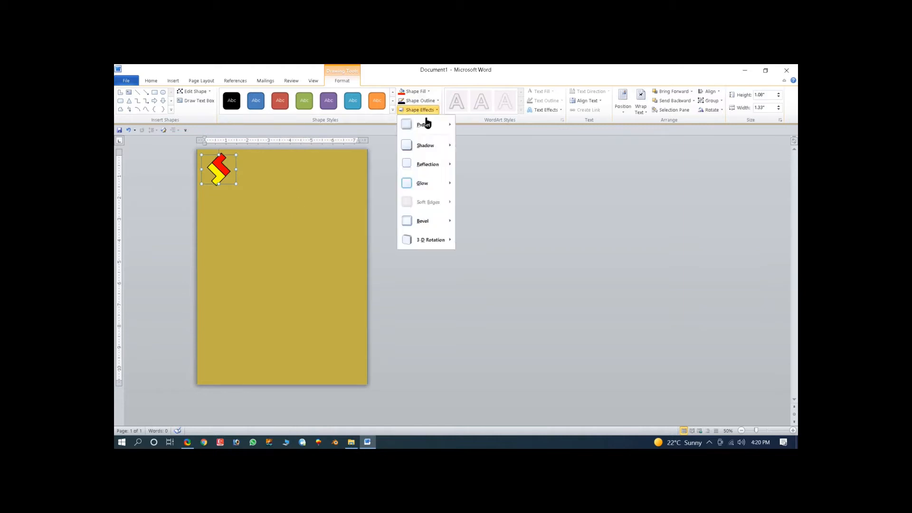
left_click(541, 171)
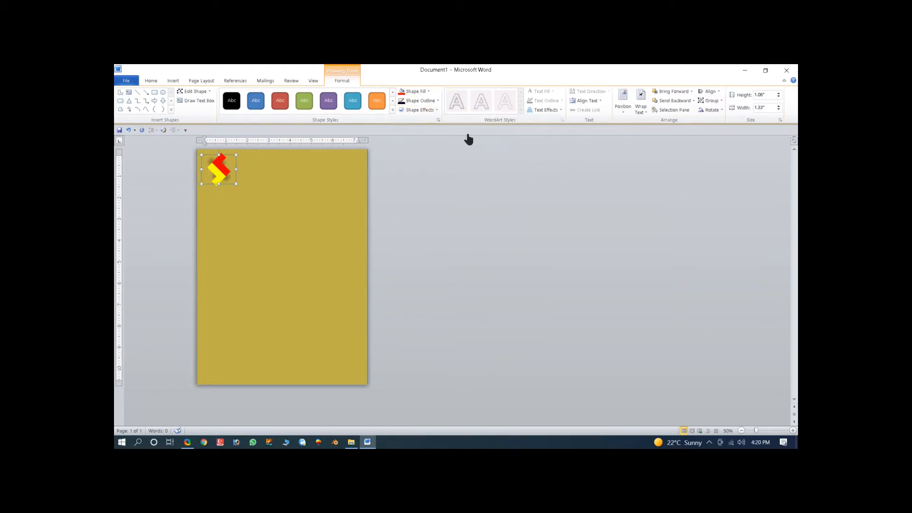
Add an aqua-blue glow to the grouped emblem and make the glow slightly larger
left_click(420, 109)
mouse_move(426, 221)
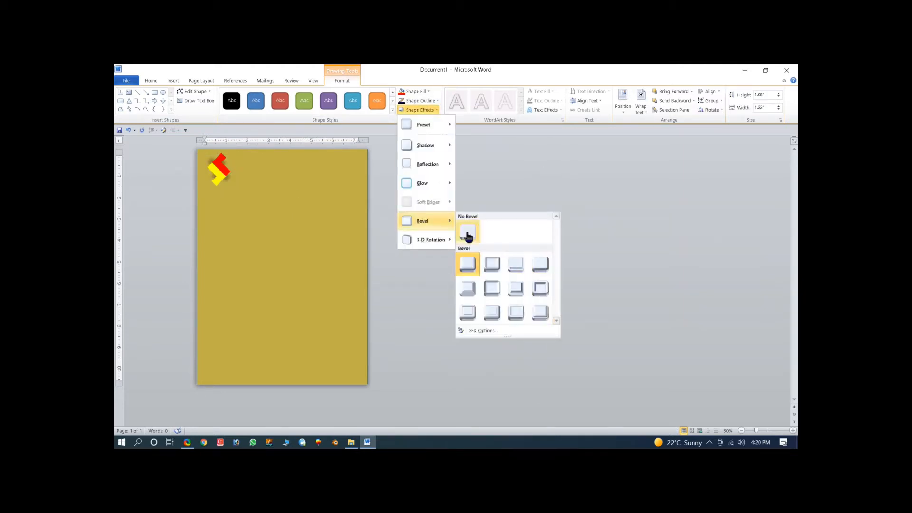
mouse_move(430, 239)
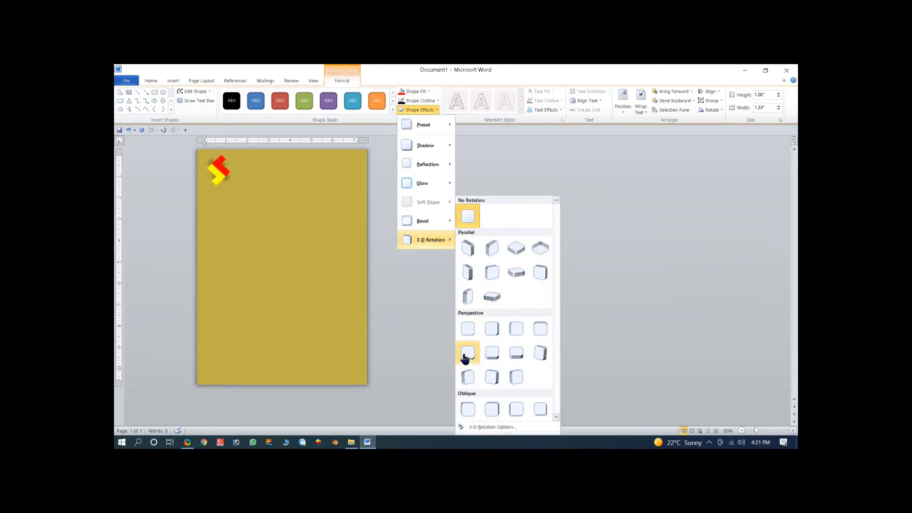
mouse_move(422, 183)
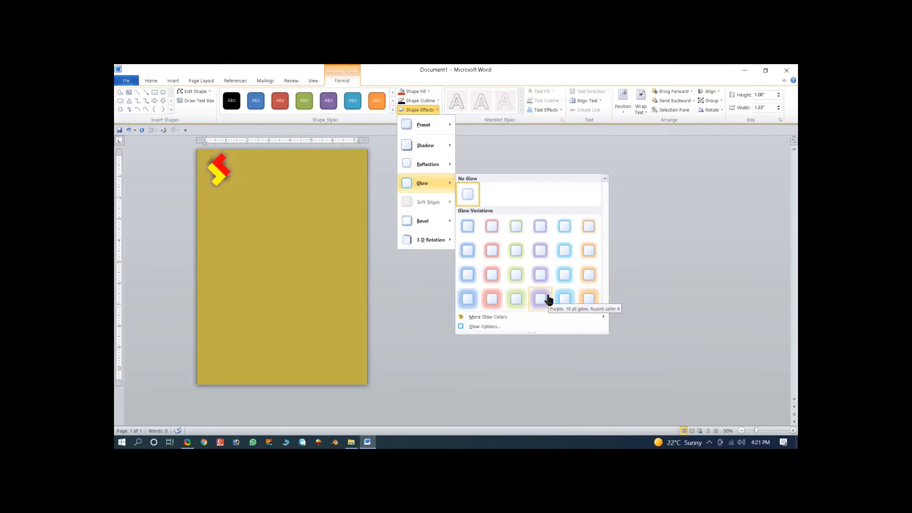
left_click(485, 327)
left_click(442, 193)
left_click(483, 193)
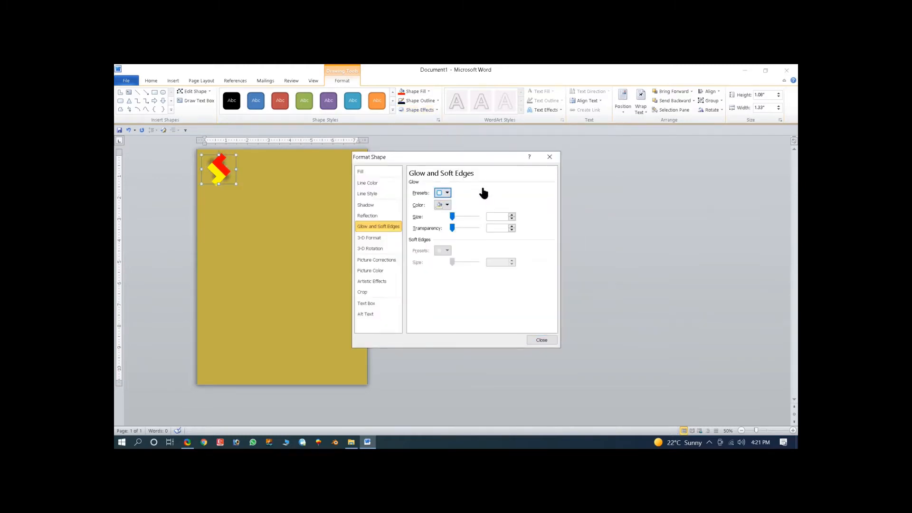
left_click(444, 204)
left_click(487, 267)
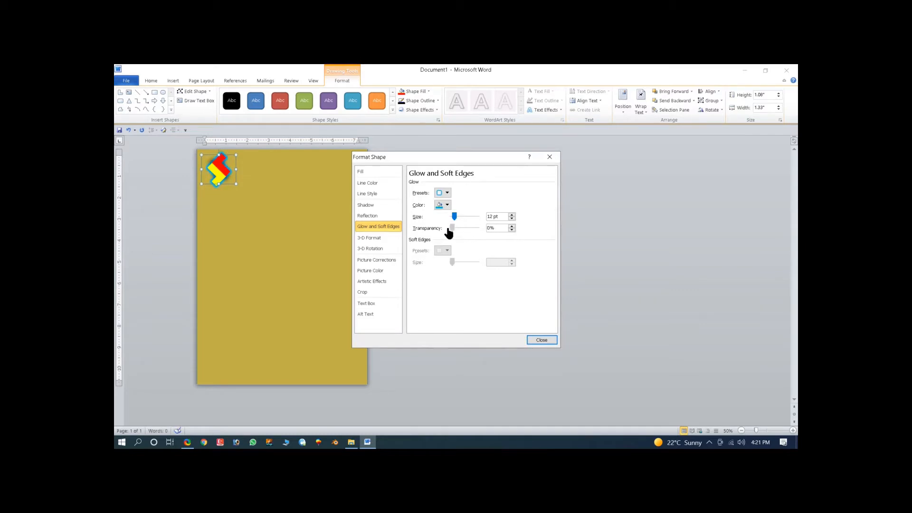
left_click_drag(454, 216, 457, 231)
key("Return")
left_click(239, 175)
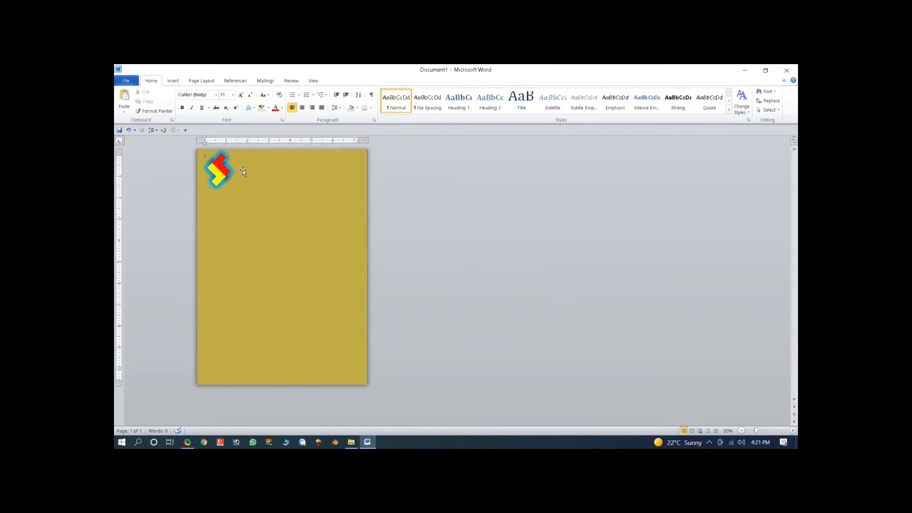
Draw a rectangle on the page just beside the emblem
left_click(173, 81)
left_click(237, 98)
left_click(232, 159)
mouse_move(238, 163)
left_mouse_down()
mouse_move(299, 183)
mouse_move(269, 198)
left_mouse_up()
Enable text entry in the new rectangle with font size 16 and widen the rectangle toward the page's right edge
right_click(269, 172)
left_click(293, 220)
left_click(151, 81)
left_click(232, 95)
left_click(224, 148)
left_click_drag(298, 180, 328, 180)
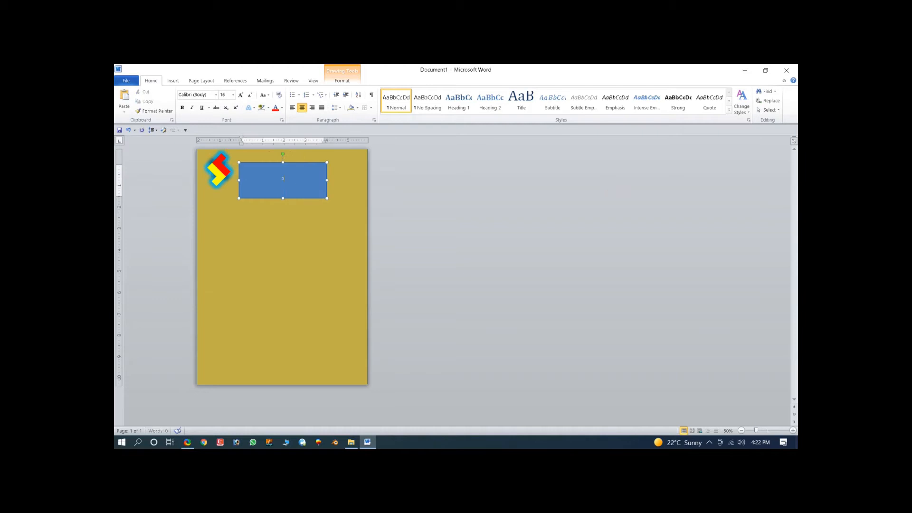
Enter G.M Mills in the rectangle and format the text in red at size 48
left_click_drag(272, 179, 293, 179)
left_click(281, 108)
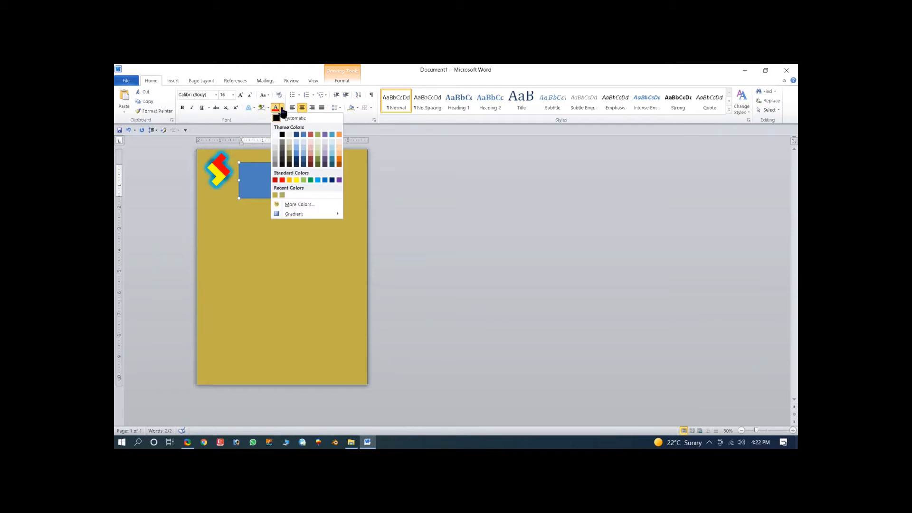
left_click(282, 180)
left_click(233, 95)
left_click(224, 207)
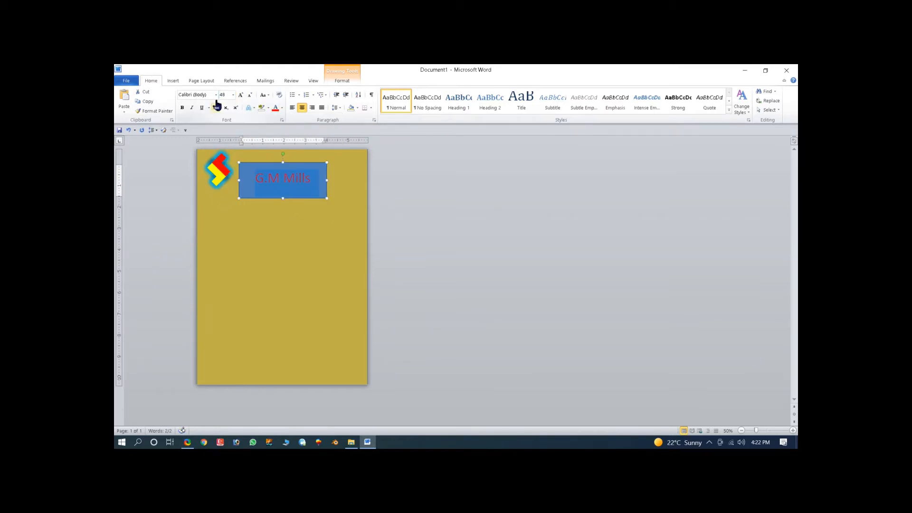
Change the G.M Mills text to the Bauhaus 93 font
left_click(216, 95)
left_click(205, 175)
left_click(216, 95)
left_click(209, 185)
Move the G.M Mills rectangle toward the emblem and remove its fill and outline
left_click(290, 198)
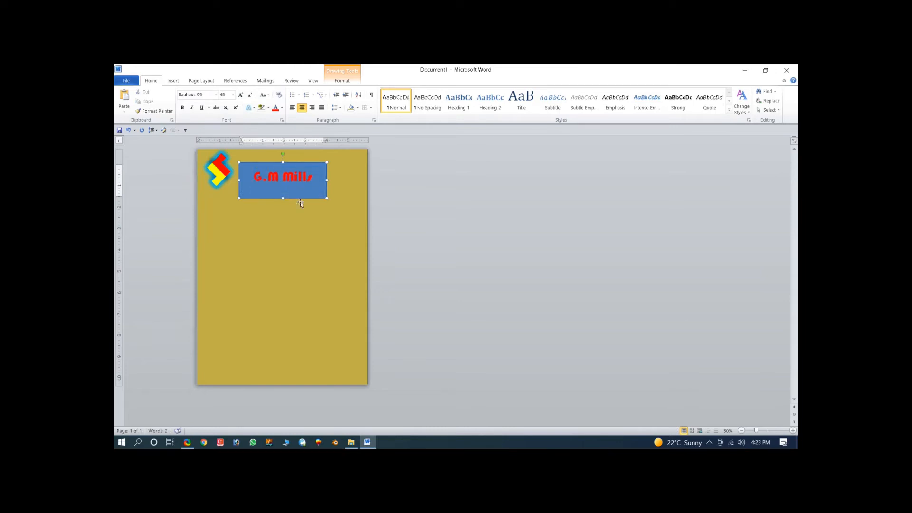
left_click_drag(292, 196, 268, 189)
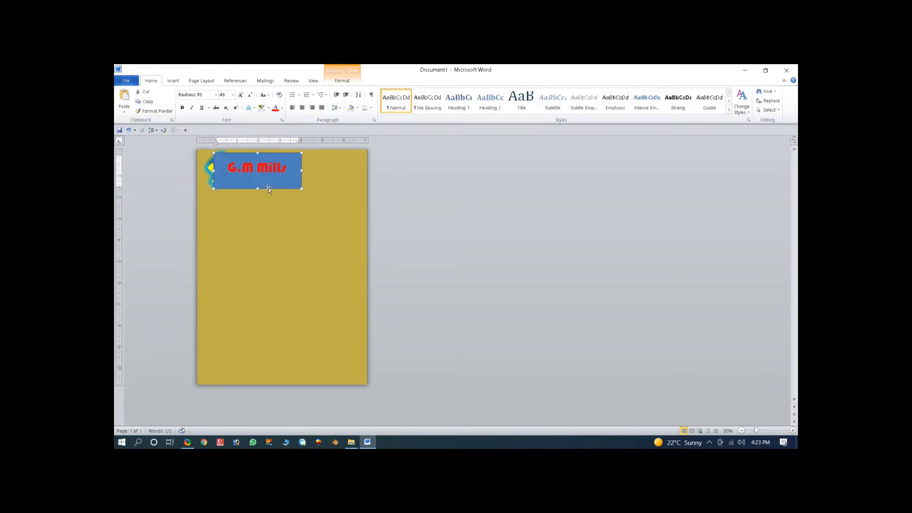
left_click(342, 81)
left_click(416, 91)
left_click(414, 177)
left_click(421, 100)
left_click(413, 186)
Reduce the G.M Mills box to about 3.12" wide beside the emblem and set its text to size 24
mouse_move(299, 189)
left_mouse_down()
mouse_move(314, 190)
mouse_move(286, 181)
left_mouse_up()
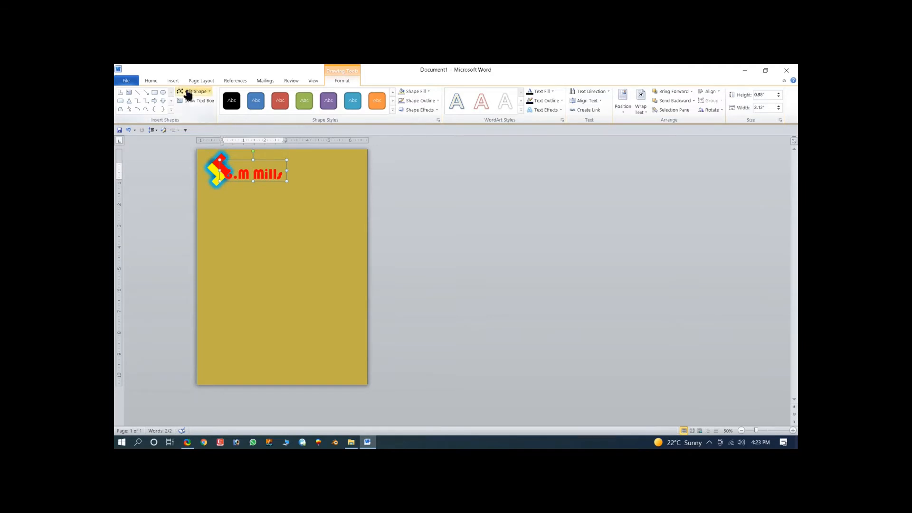
left_click(151, 81)
left_click(233, 95)
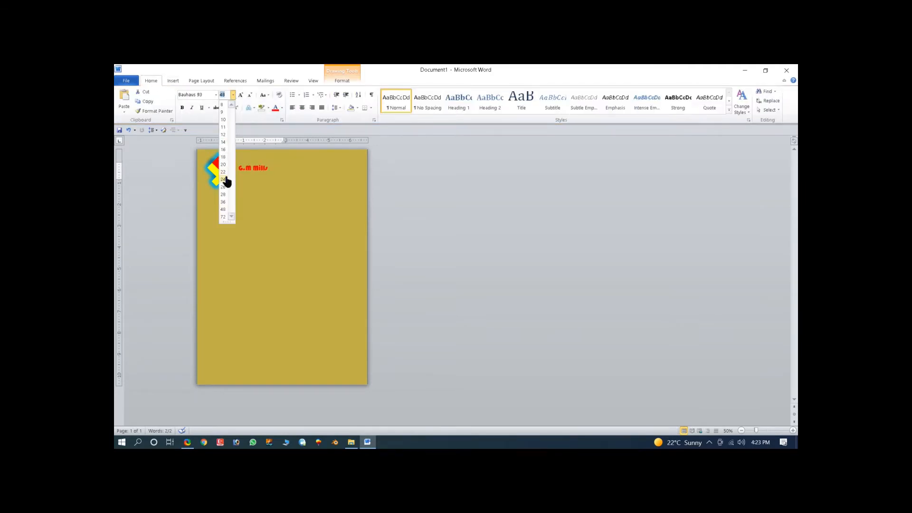
left_click(224, 179)
left_click_drag(276, 185, 268, 184)
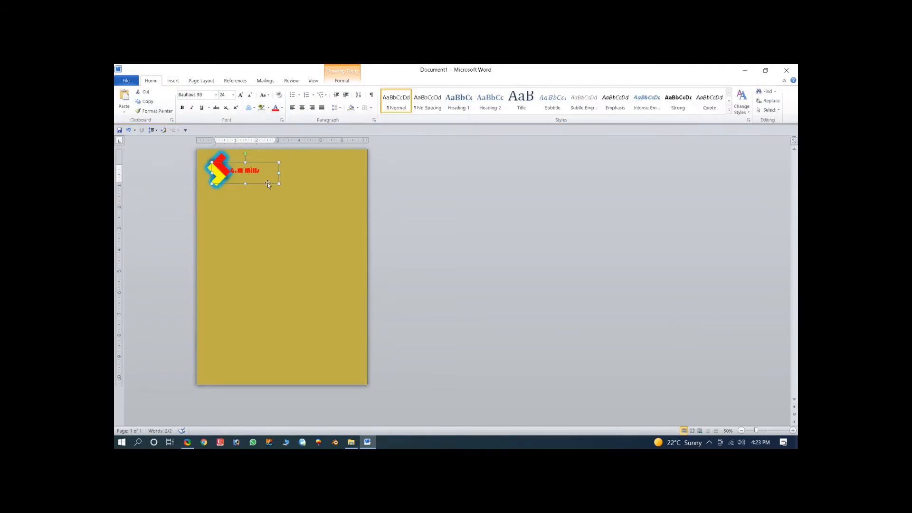
Set the G.M Mills text in Bodoni MT Black and position its box right beside the emblem
left_click(216, 95)
left_click(265, 185)
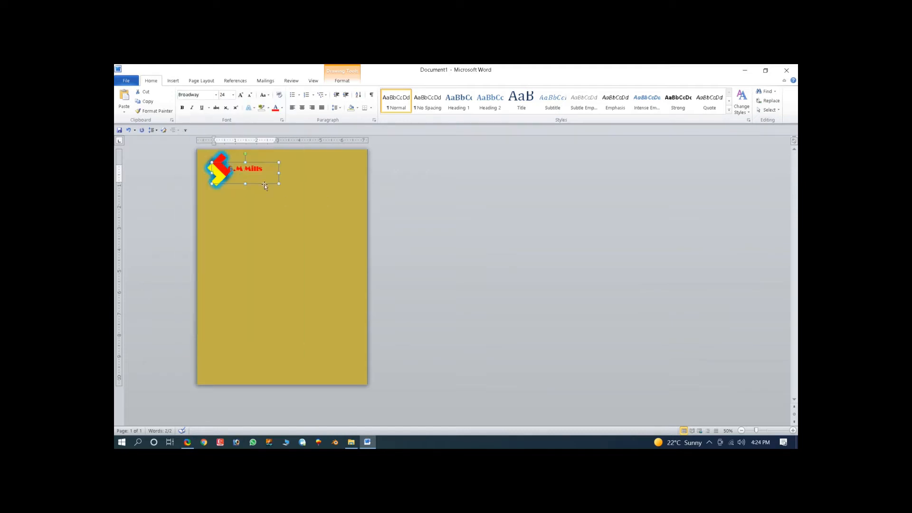
left_click(216, 95)
scroll(212, 238, "down", 6)
left_click(216, 262)
left_click(216, 94)
left_click(254, 326)
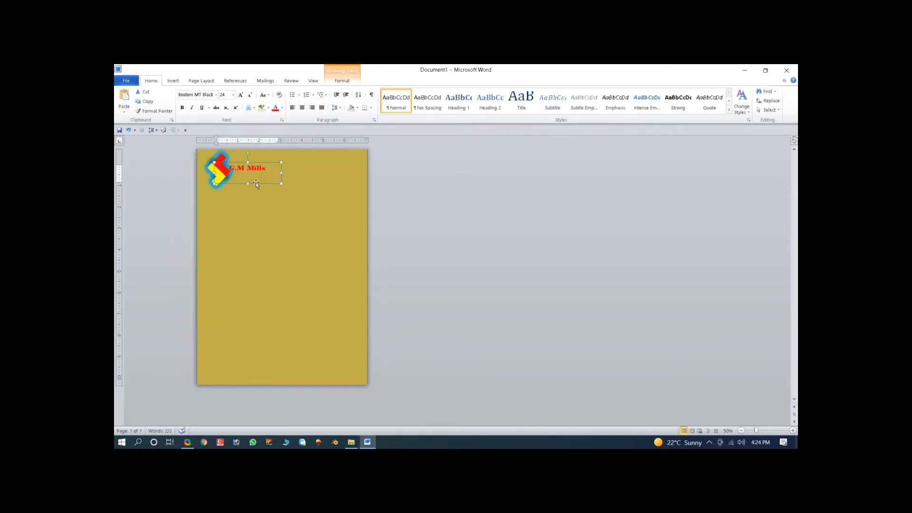
left_click_drag(256, 184, 258, 188)
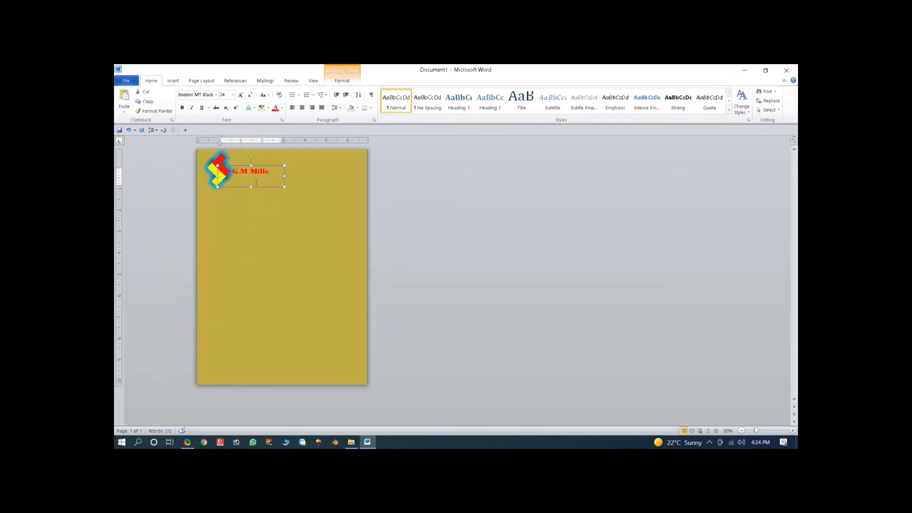
Group the G.M Mills text box with the emblem and scale the whole logo down
left_click(289, 186)
left_click(256, 177)
left_click(223, 171, "ctrl")
right_click(219, 159)
mouse_move(240, 206)
left_click(304, 206)
left_click_drag(287, 155, 267, 178)
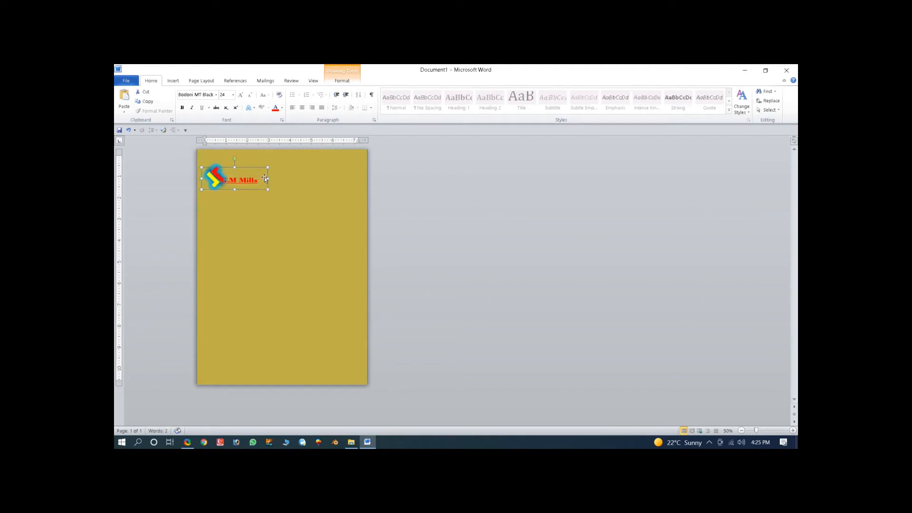
Shift the G.M Mills text within the group so that its first letter clears the emblem
left_click(238, 179)
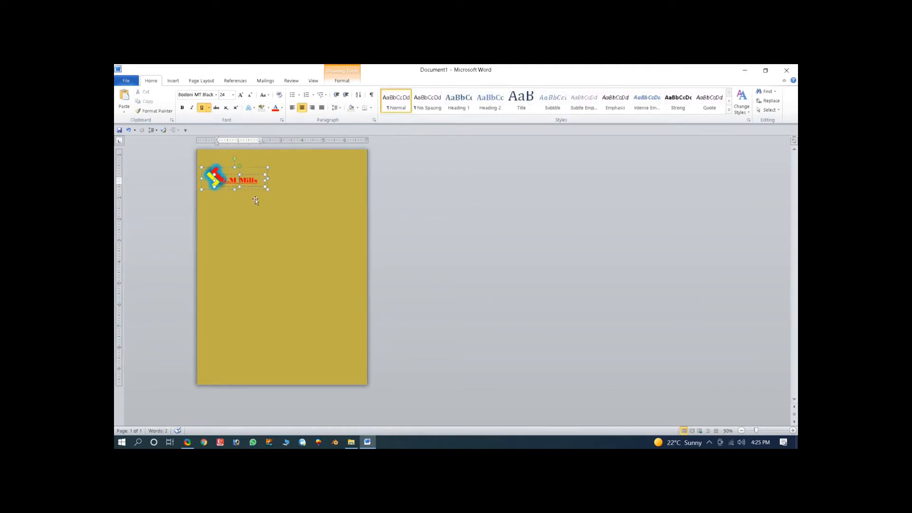
key("ctrl+a")
key("ctrl+r")
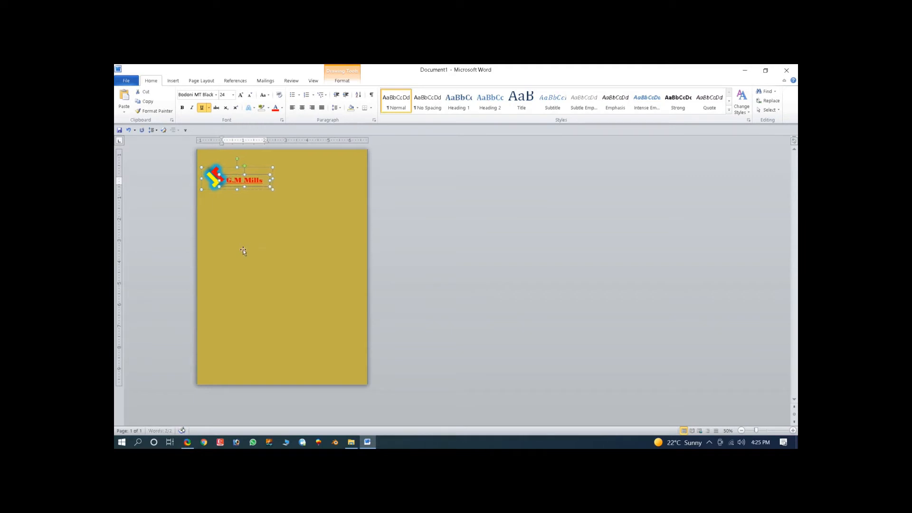
left_click(215, 187)
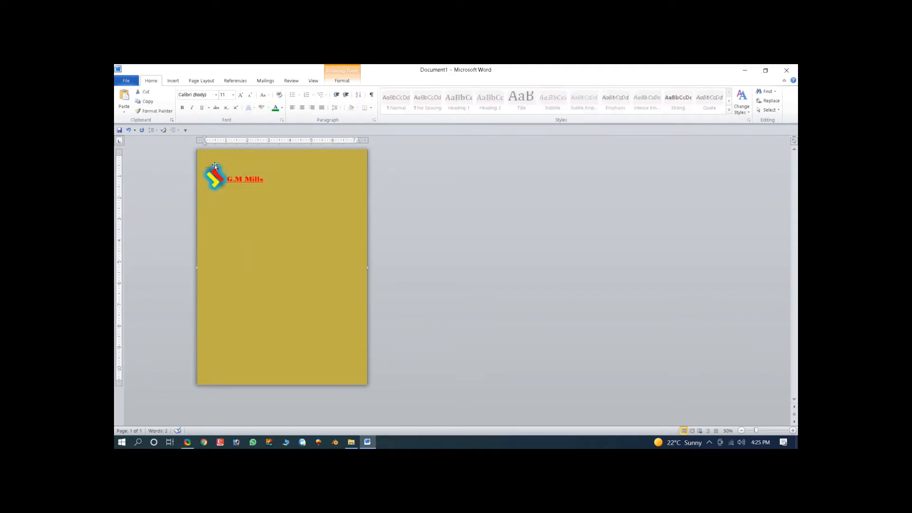
right_click(214, 169)
mouse_move(266, 220)
left_click(311, 236)
Draw a rectangle about 5" wide and 0.86" high across the top of the page, containing the text Inward Gate Pass
left_click(173, 80)
left_click(236, 97)
left_click(234, 142)
left_click_drag(231, 153, 338, 172)
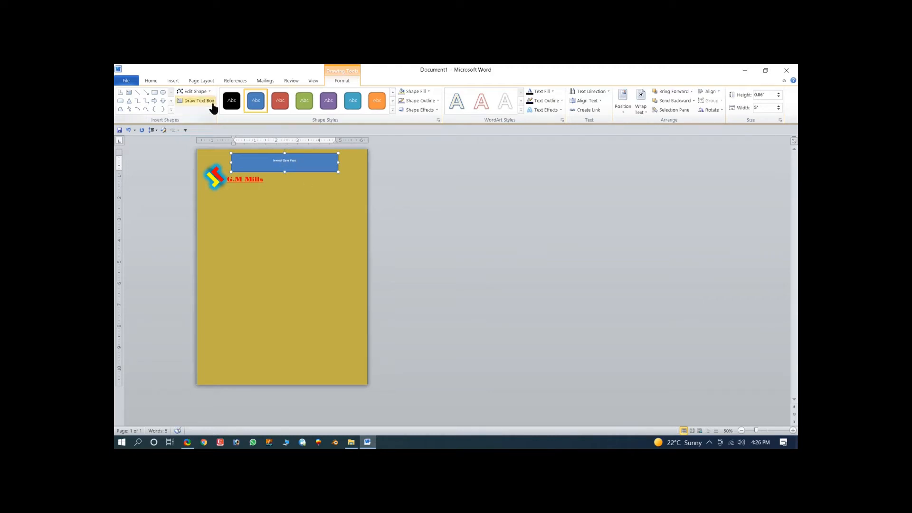
Set the Inward Gate Pass title in Bodoni MT Black at size 36
left_click(151, 80)
left_click(232, 95)
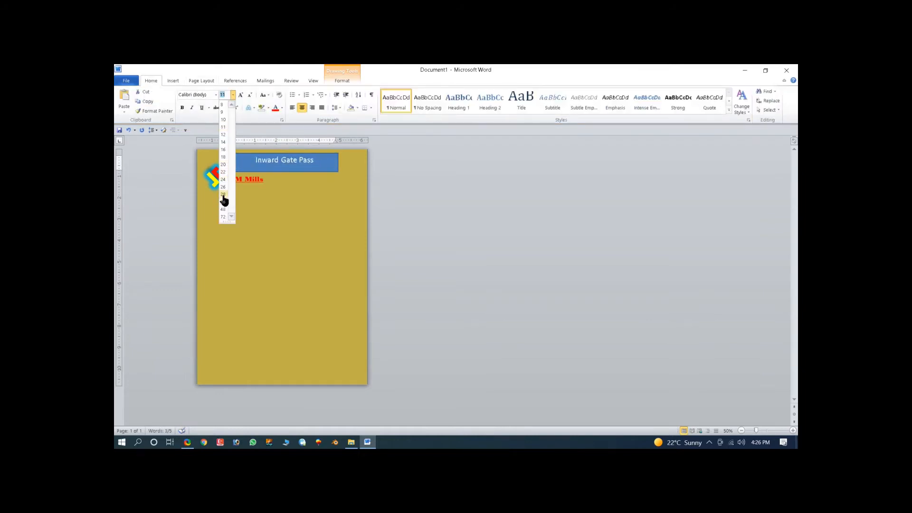
left_click(224, 201)
left_click(216, 94)
left_click(233, 145)
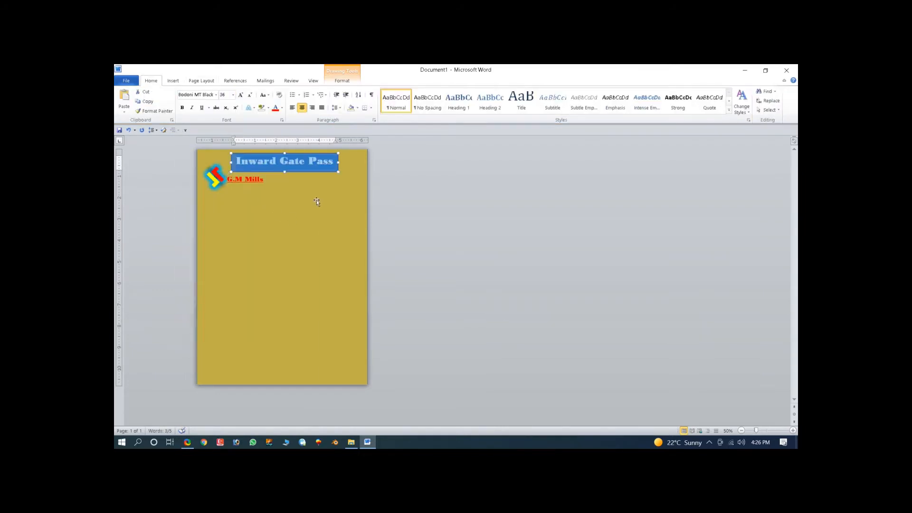
left_click(290, 167)
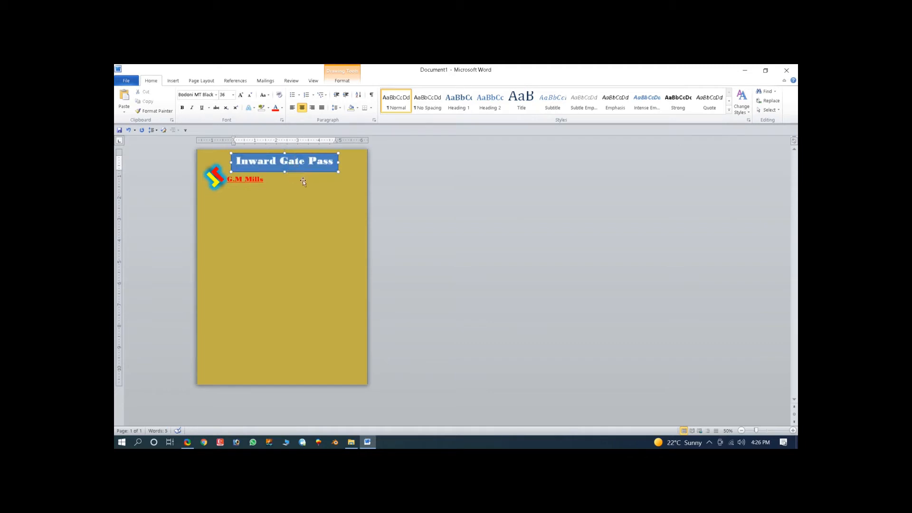
Remove the fill and outline from the Inward Gate Pass title box
left_click(342, 80)
left_click(416, 91)
left_click(417, 187)
left_click(420, 100)
left_click(407, 186)
Colour the Inward Gate Pass title text black and underline it
key("ctrl+a")
left_click(151, 80)
left_click(281, 107)
left_click(283, 134)
left_click(202, 108)
left_click(424, 207)
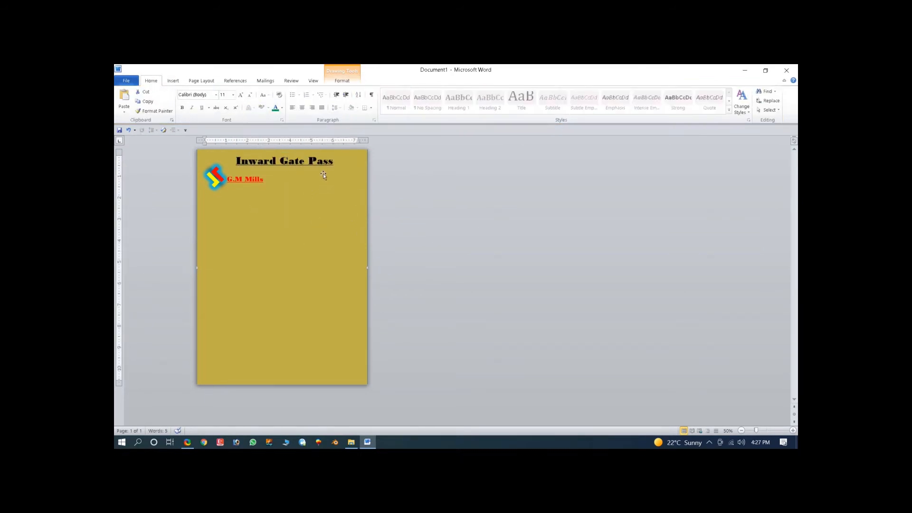
Draw a rectangle about 2.32" wide and 0.47" high below the title's right end and enter Date: followed by a dotted line
left_click(173, 81)
left_click(237, 99)
left_click(269, 133)
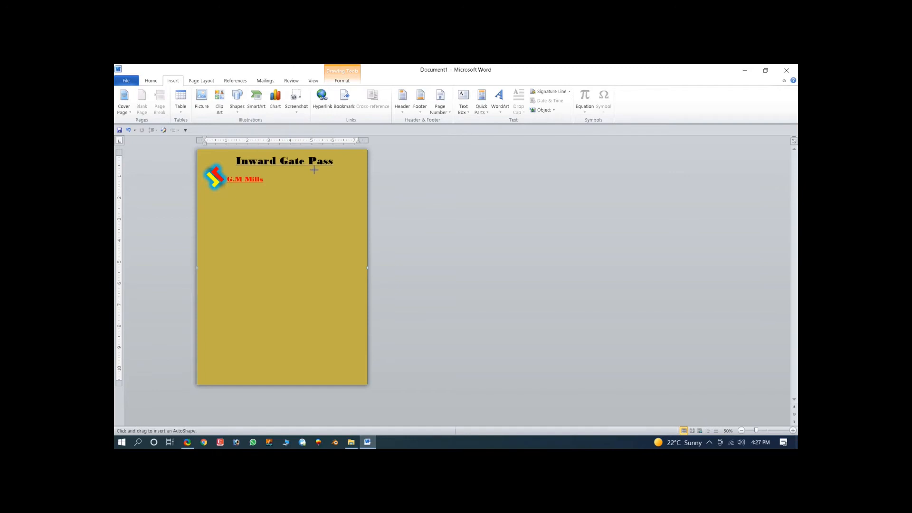
mouse_move(311, 172)
left_mouse_down()
mouse_move(351, 190)
mouse_move(361, 182)
left_mouse_up()
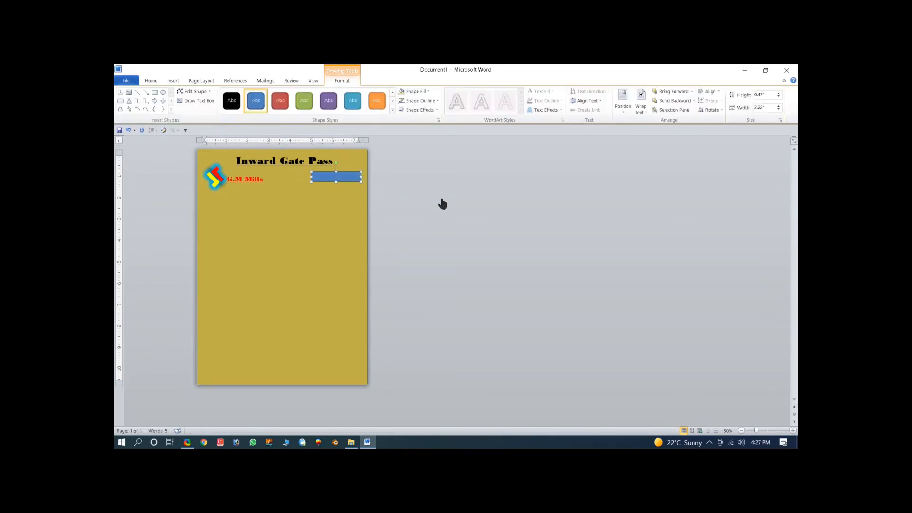
right_click(357, 175)
left_click(376, 223)
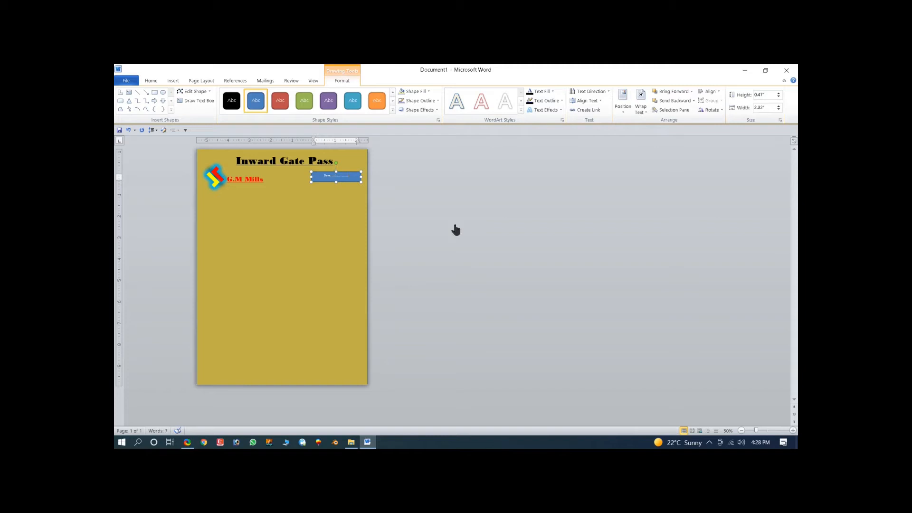
Enlarge the Date text in its box and make it bold
left_click(151, 80)
left_click(233, 94)
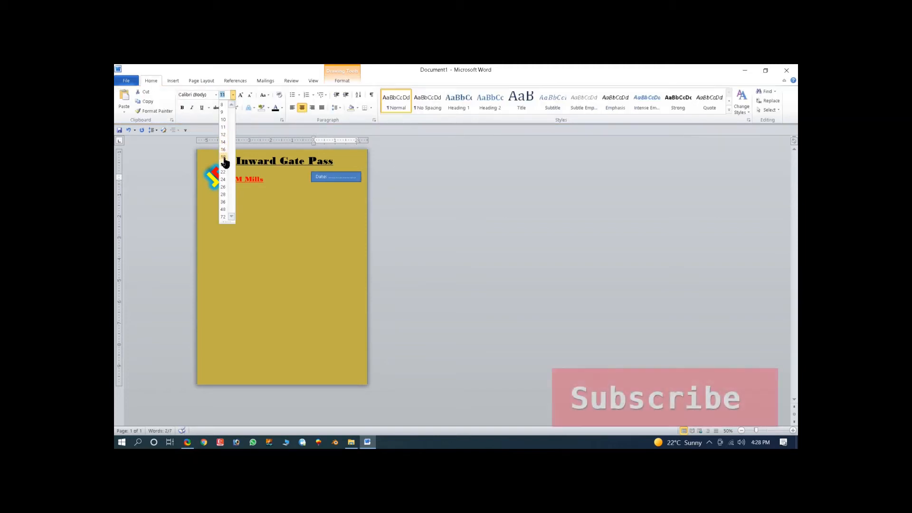
left_click(224, 163)
left_click(181, 108)
Remove the blue fill and the outline from the Date box
left_click(342, 80)
left_click(417, 91)
left_click(421, 154)
left_click(417, 91)
left_click(410, 184)
Colour the Date text black
left_click(151, 80)
left_click(281, 108)
left_click(285, 127)
left_click(282, 107)
left_click(390, 209)
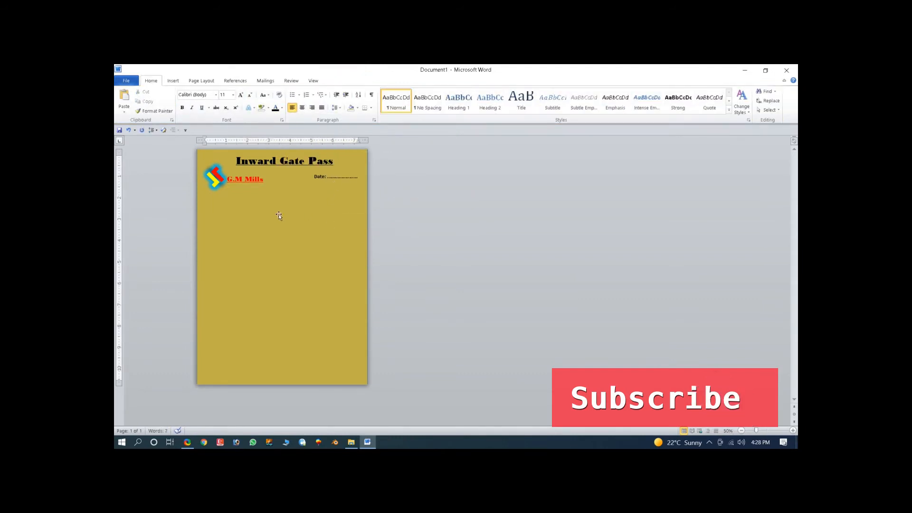
Draw a rectangle about 3.42" wide and 0.59" high below the G.M Mills logo and open it for text entry
left_click(173, 80)
left_click(237, 97)
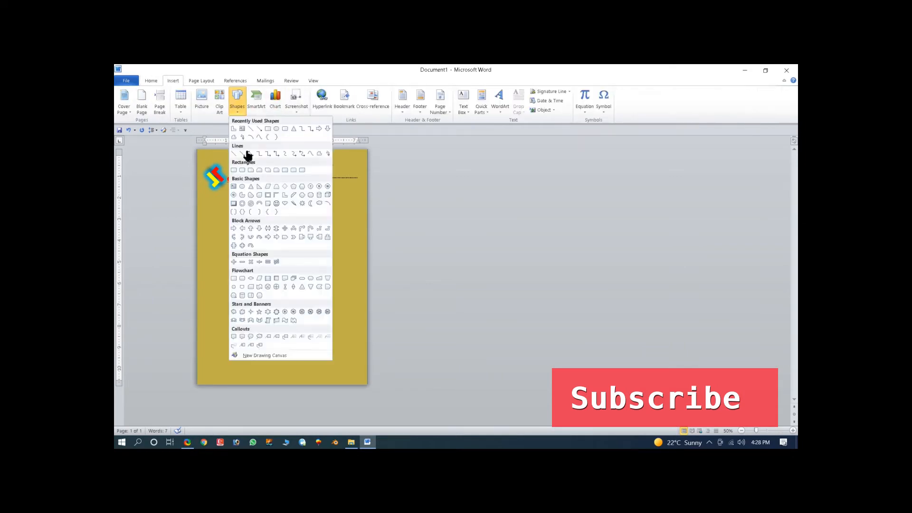
left_click(265, 127)
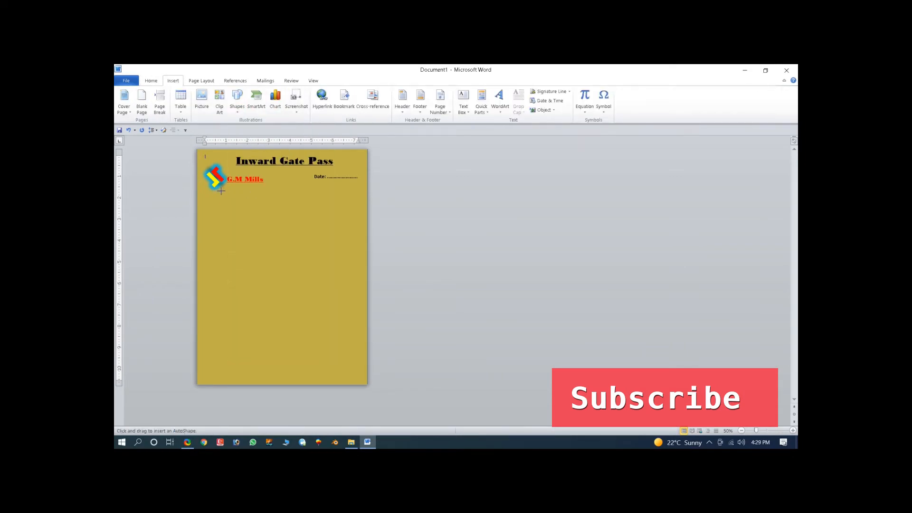
left_click_drag(262, 196, 242, 196)
right_click(240, 196)
left_click(263, 244)
left_click(253, 184)
left_click(286, 174)
left_click(276, 214)
left_click(248, 196)
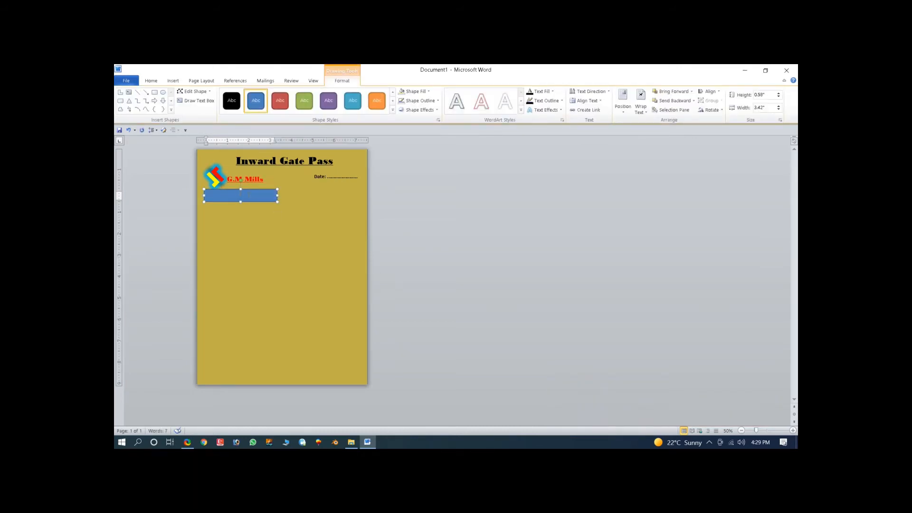
Enter From : in the rectangle below the logo and set the text to size 22
triple_click(245, 194)
left_click(151, 81)
left_click(233, 95)
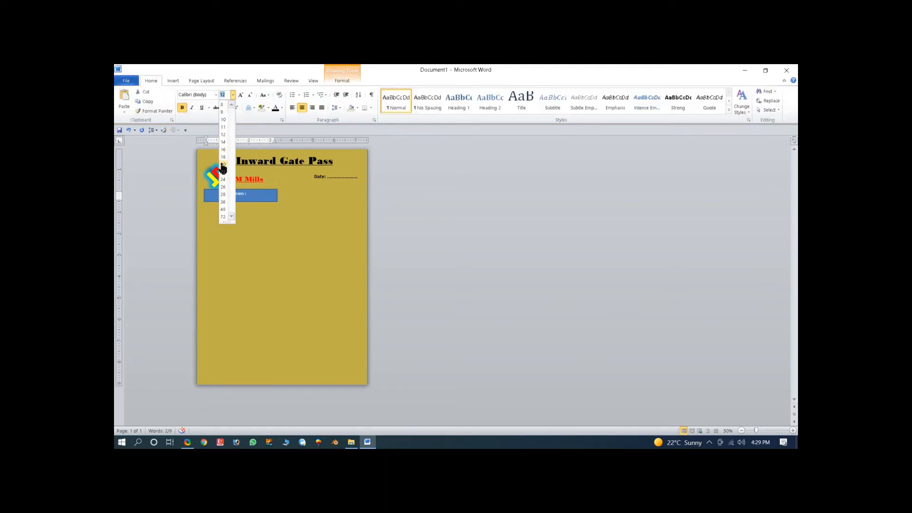
left_click(223, 171)
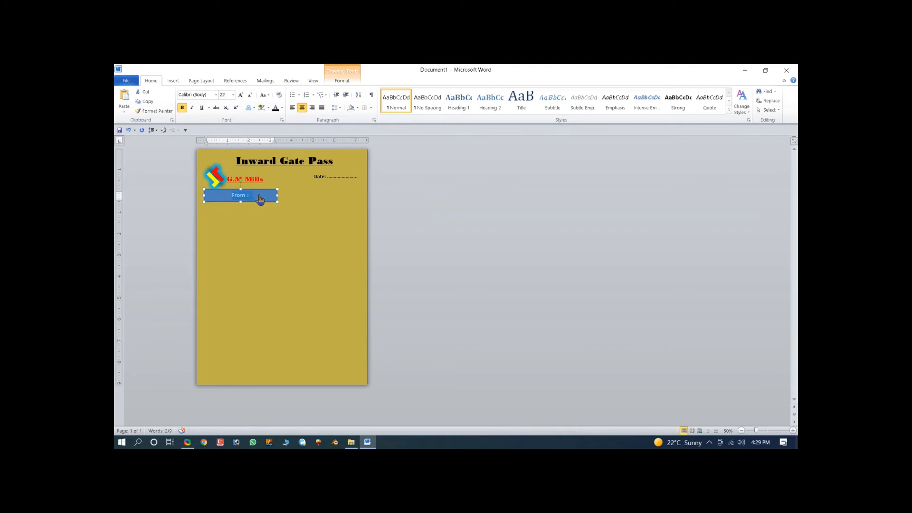
Shift the From box to the page's left edge and remove its fill and outline
left_click_drag(260, 200, 250, 202)
left_click(342, 81)
left_click(413, 92)
left_click(415, 177)
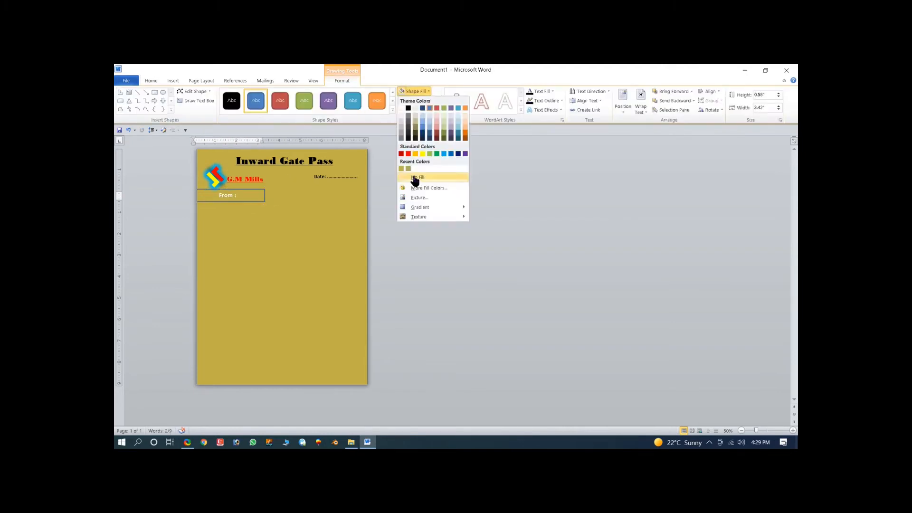
left_click(418, 100)
left_click(417, 187)
Add a dotted line after From : and enlarge the box to fit it
left_click(243, 199)
type("...............................")
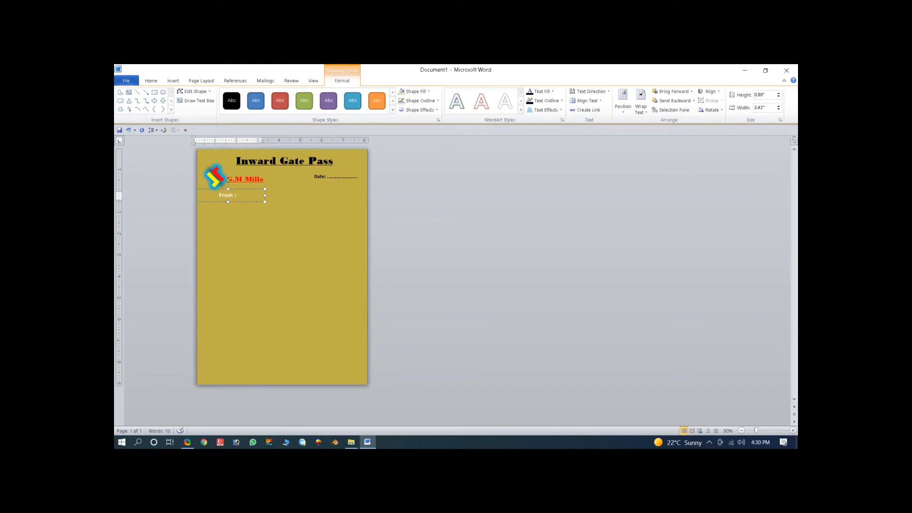
left_click_drag(266, 196, 248, 207)
Set the From label and its dotted line to size 24
left_click(151, 81)
left_click(233, 94)
left_click(223, 186)
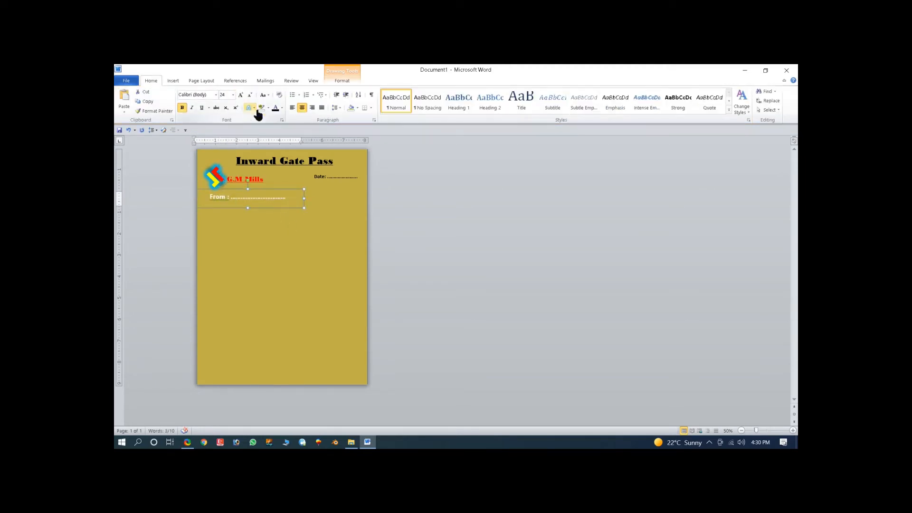
Place a copy of the From box beside the original and change its label to For
key("ctrl+v")
left_click_drag(252, 209, 321, 205)
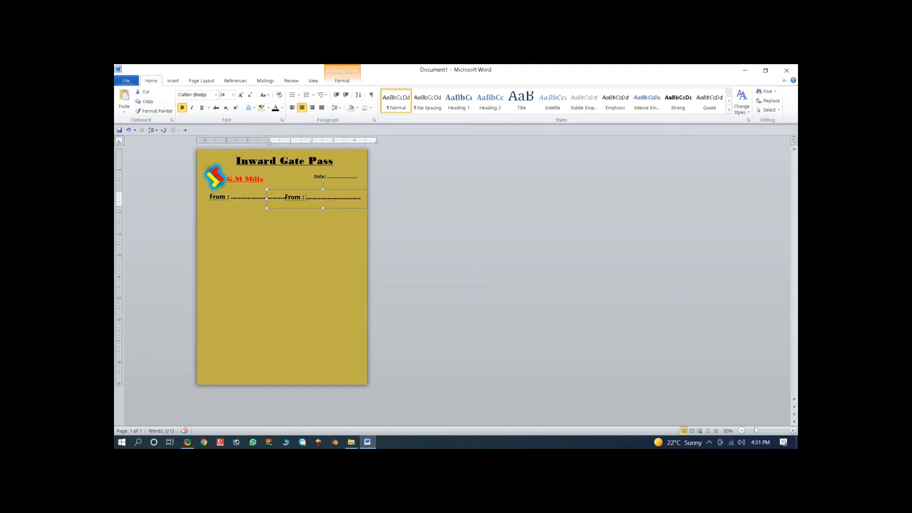
double_click(292, 197)
type("For")
left_click(278, 252)
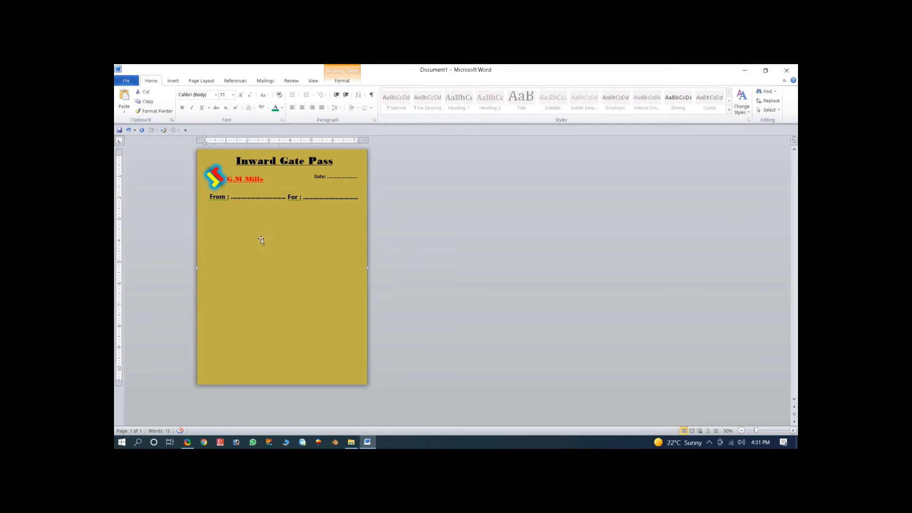
Place a copy of the From box beneath the original and change its label to Vehicle
left_click(247, 201)
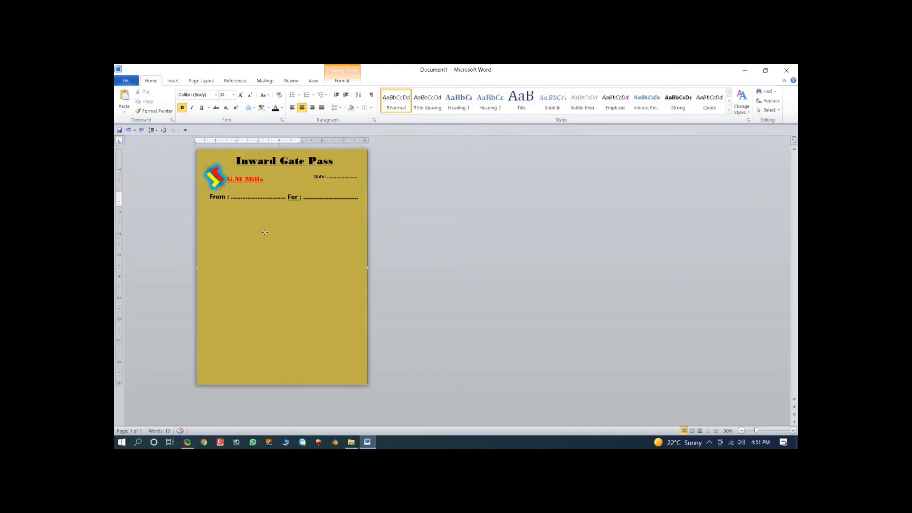
key("ctrl+v")
left_click_drag(257, 213, 255, 223)
double_click(225, 215)
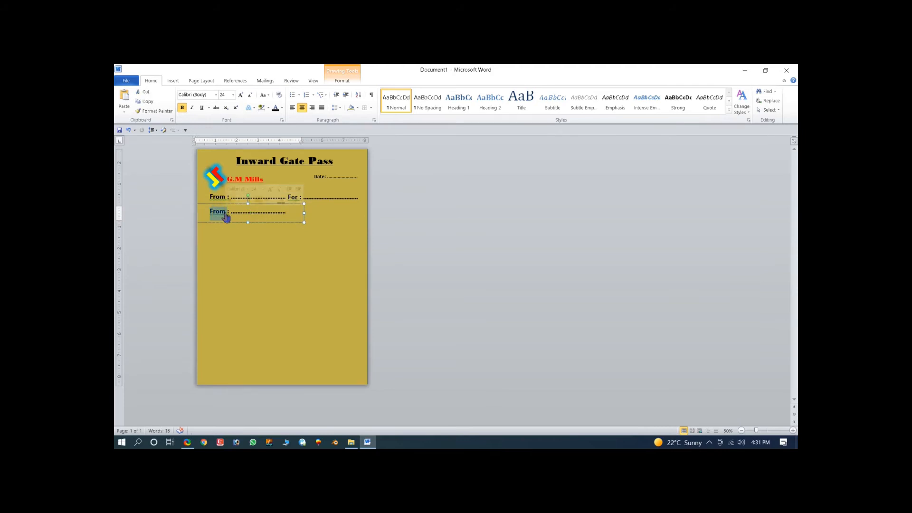
type("Veh")
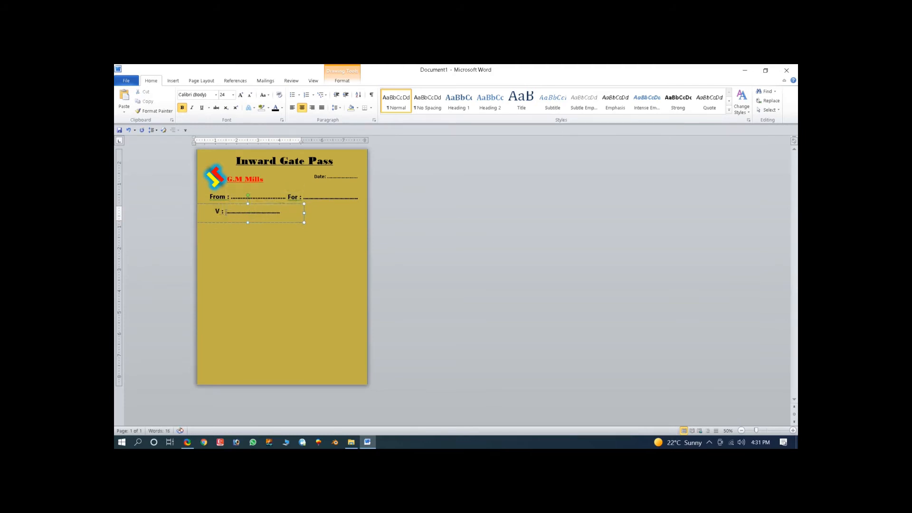
type("icle")
Adjust the dots after Vehicle so that the line ends level with the From line above
key("BackSpace")
key("BackSpace")
key("BackSpace")
key("BackSpace")
key("BackSpace")
key("BackSpace")
key("BackSpace")
key("BackSpace")
key("BackSpace")
type(".....")
left_click(236, 236)
Duplicate the Vehicle box, label the copy Bilty and align it beneath the For line
left_click(264, 214)
left_click(274, 223)
key("ctrl+d")
left_click_drag(255, 225, 329, 223)
double_click(300, 211)
type("Bilty")
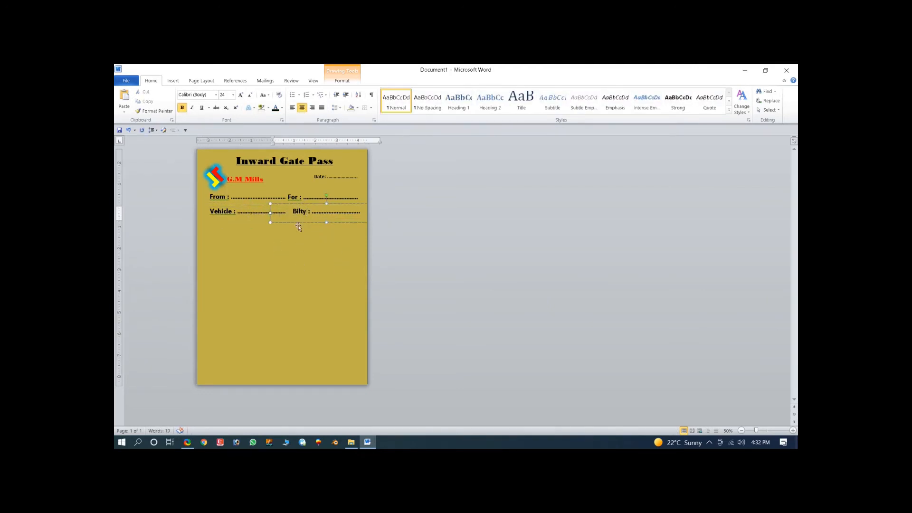
key("ctrl+l")
left_click(291, 236)
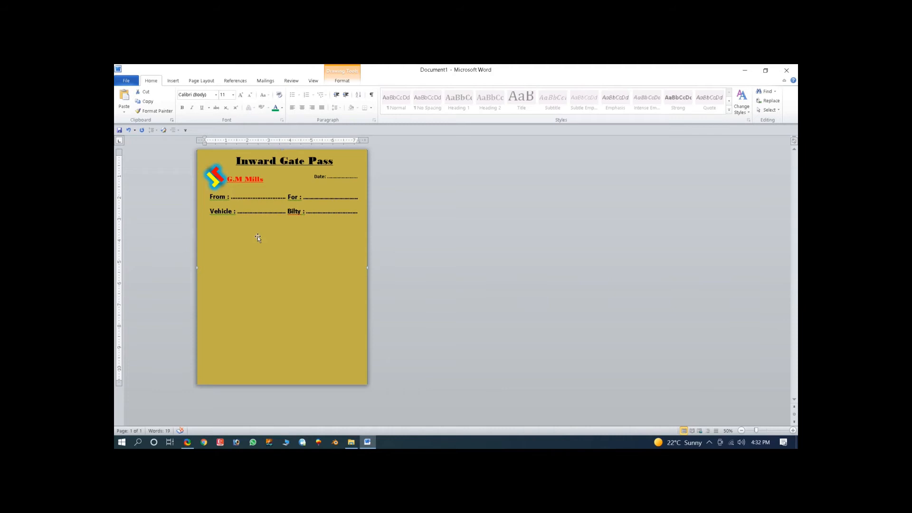
Place a copy of the Vehicle box beneath the original, then widen it and lengthen its dotted line across the page
left_click(259, 222)
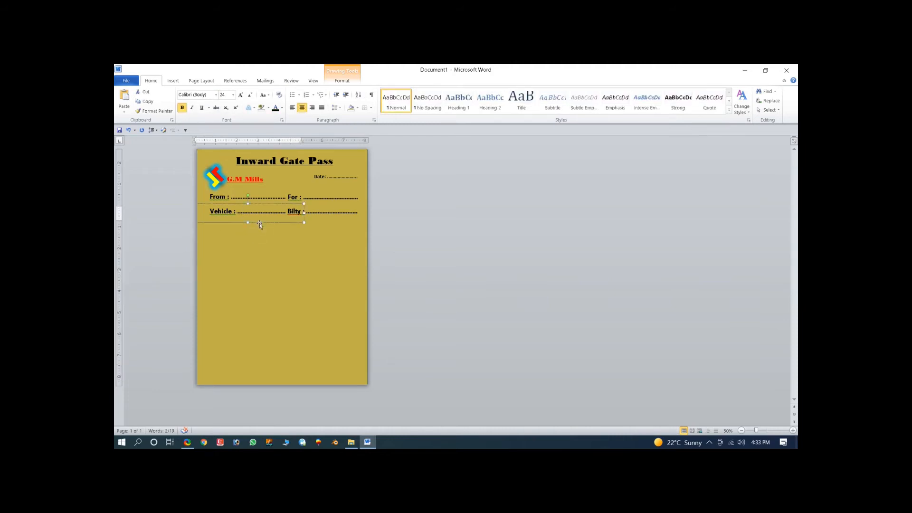
left_click_drag(259, 223, 253, 236)
left_click(292, 229)
key("BackSpace")
key("BackSpace")
key("BackSpace")
key("BackSpace")
key("BackSpace")
key("BackSpace")
key("BackSpace")
key("BackSpace")
key("BackSpace")
key("BackSpace")
key("BackSpace")
key("BackSpace")
key("BackSpace")
key("BackSpace")
key("BackSpace")
key("BackSpace")
key("BackSpace")
key("BackSpace")
key("BackSpace")
key("BackSpace")
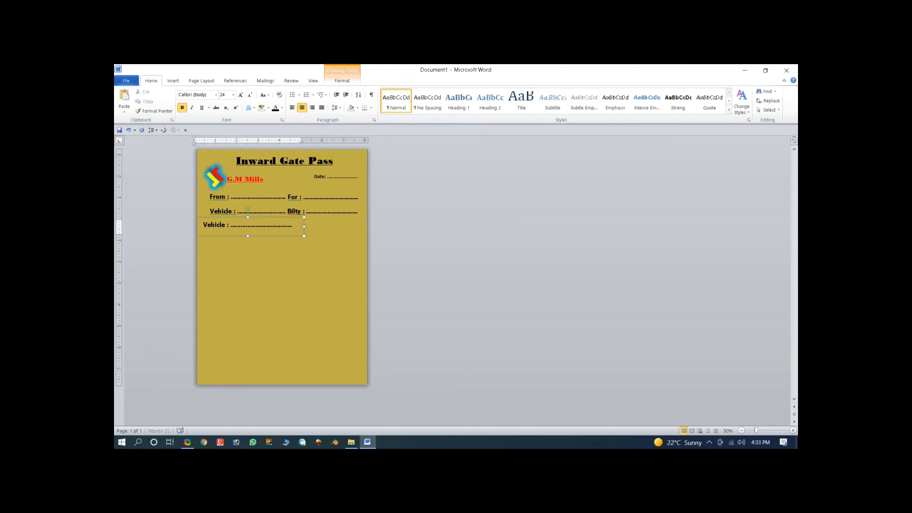
key("ctrl+z")
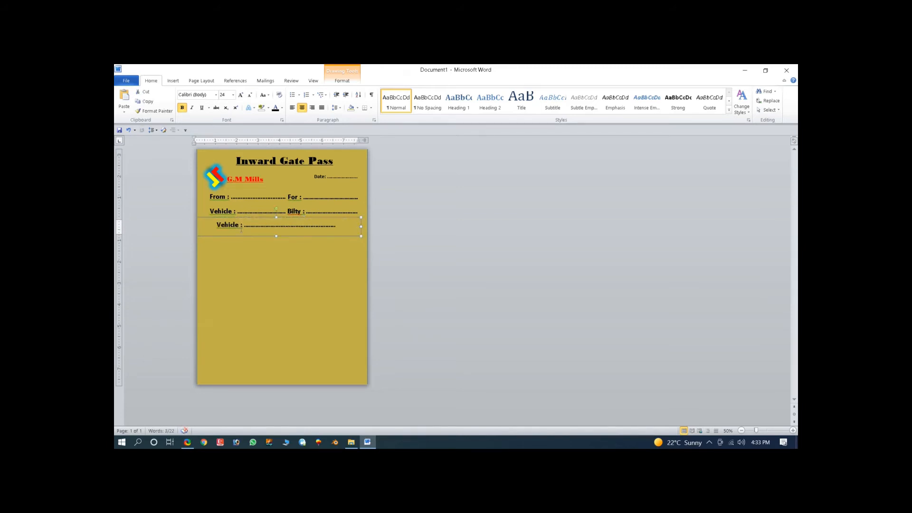
Change the label of the wide lower line to Other Info and extend its dotted line
left_click_drag(238, 225, 205, 226)
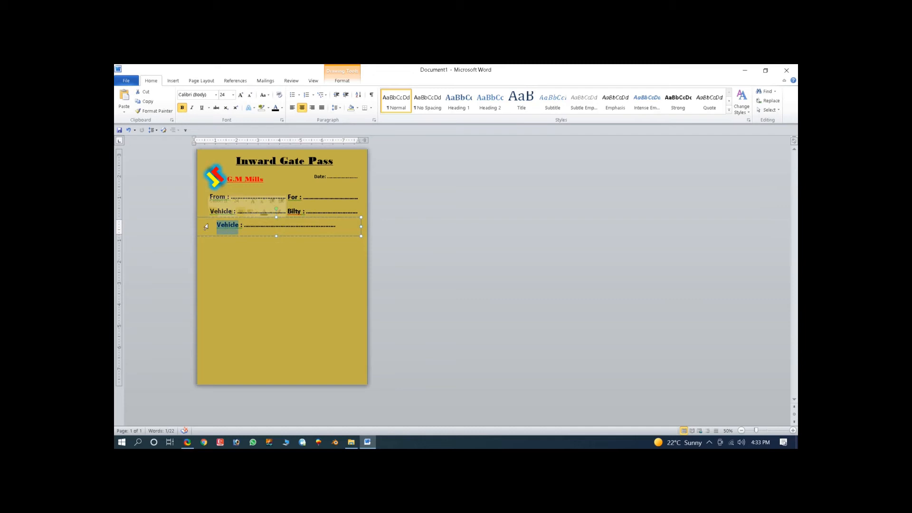
type("Other")
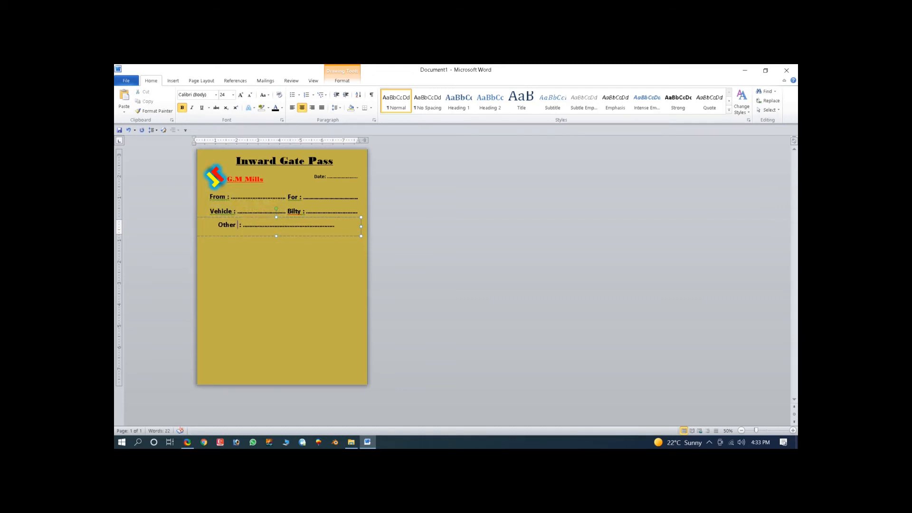
type(" Info : ...........")
Move the Other Info box slightly left so that its label lines up beneath Vehicle
left_click(313, 236)
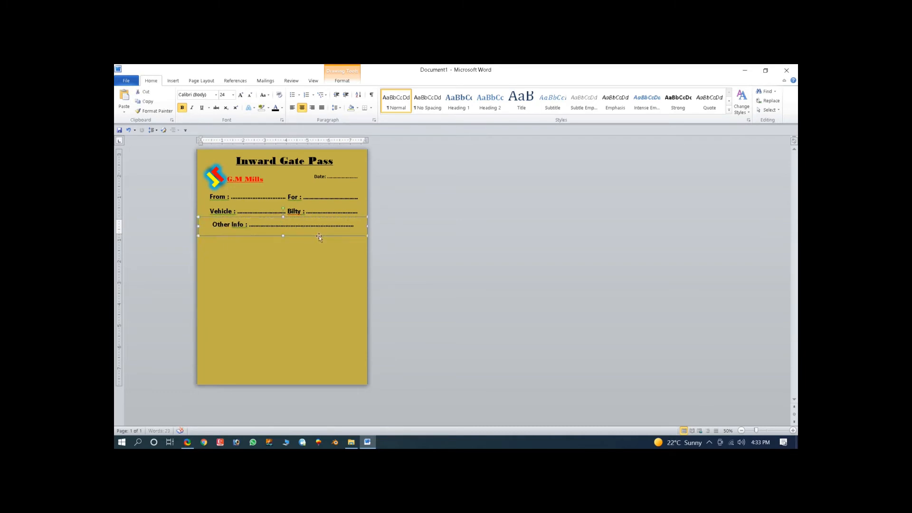
left_click_drag(316, 236, 314, 236)
left_click(314, 237)
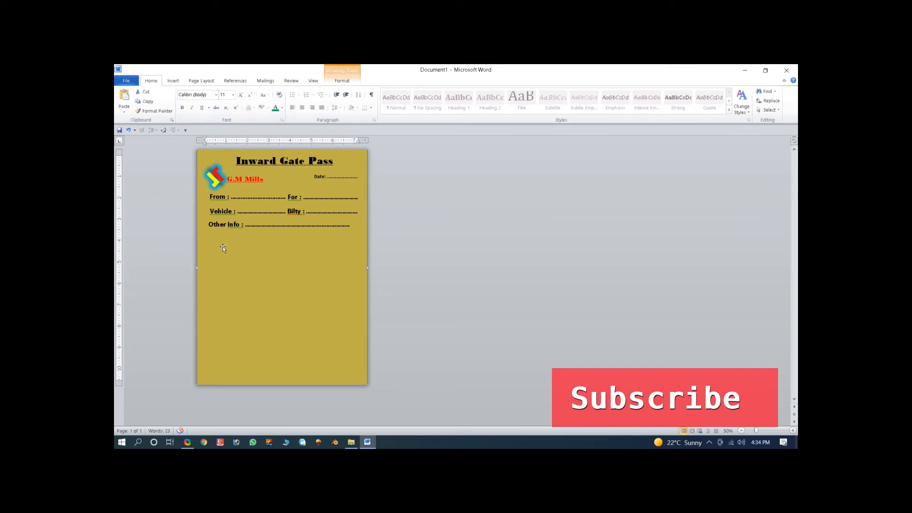
Draw a vertical line about 5.86" long near the page's left edge, below the Other Info line
left_click(173, 81)
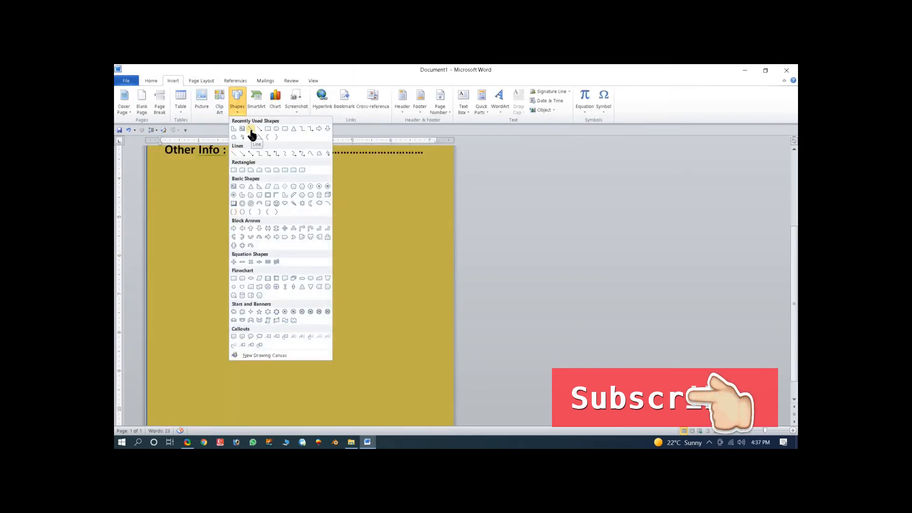
left_click(233, 170)
mouse_move(167, 166)
left_mouse_down()
mouse_move(163, 417)
mouse_move(166, 373)
left_mouse_up()
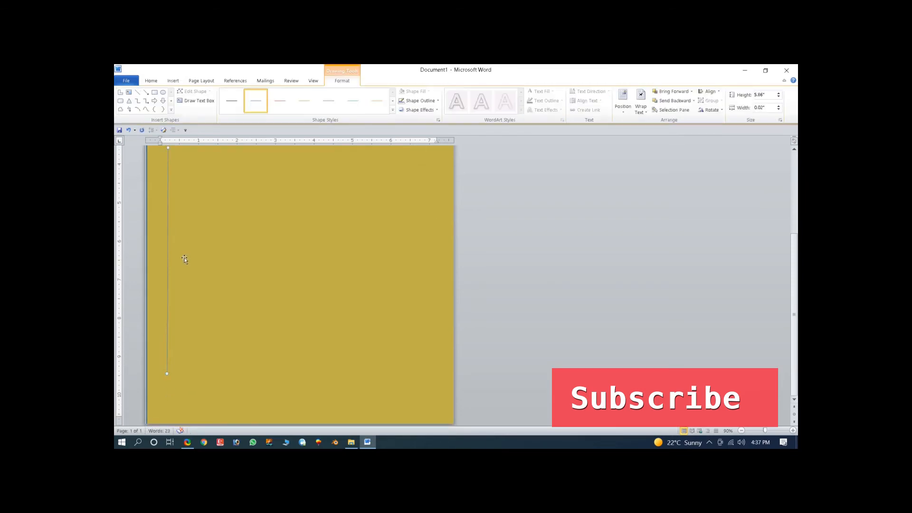
Thicken the vertical line's outline and place a copy of it near the page's right edge
left_click(421, 101)
mouse_move(427, 207)
left_click(511, 269)
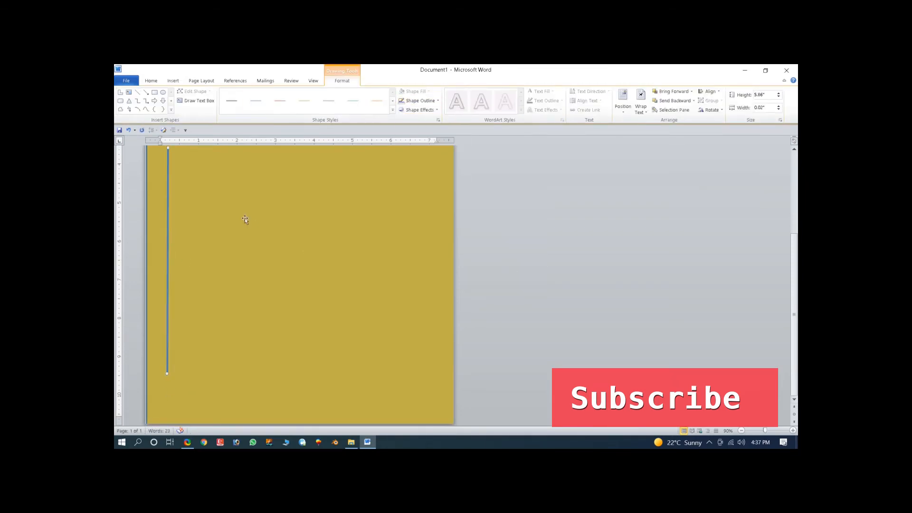
left_click_drag(167, 266, 432, 261)
scroll(417, 260, "down", 1)
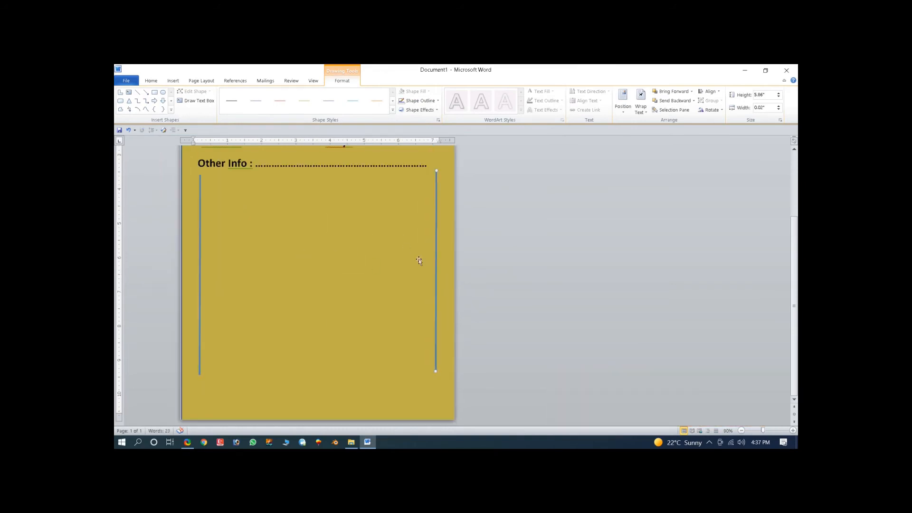
Draw a horizontal line about 6.91" long joining the tops of the two vertical lines, and thicken its outline
left_click(172, 81)
left_click(237, 99)
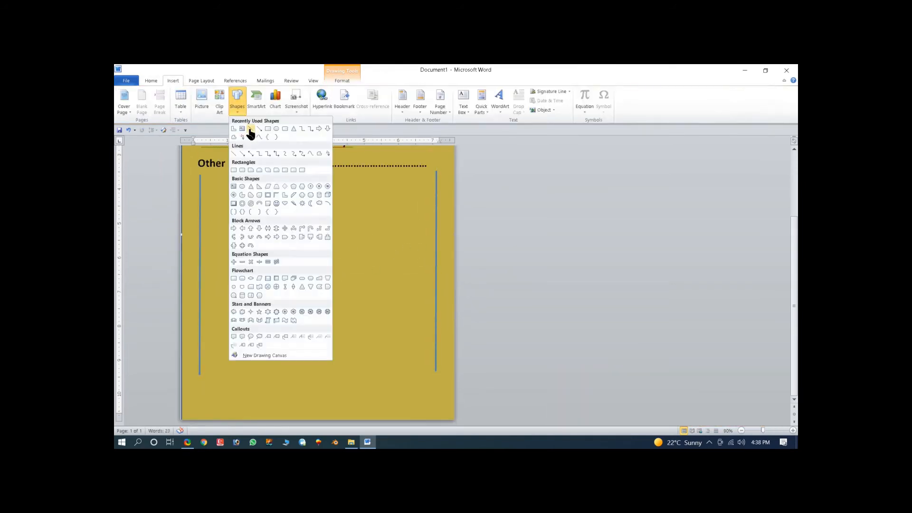
left_click(234, 153)
left_click_drag(200, 174, 436, 175)
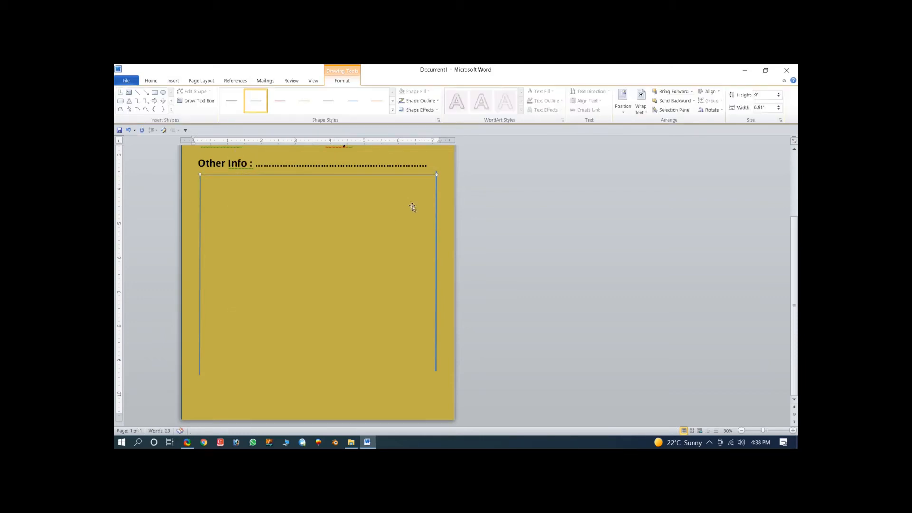
left_click(419, 101)
mouse_move(418, 208)
left_click(505, 262)
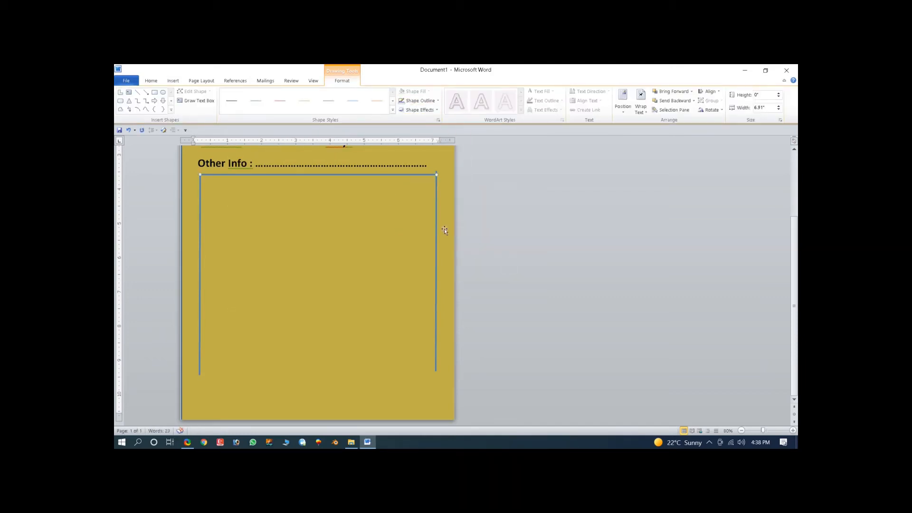
scroll(437, 248, "up", 4)
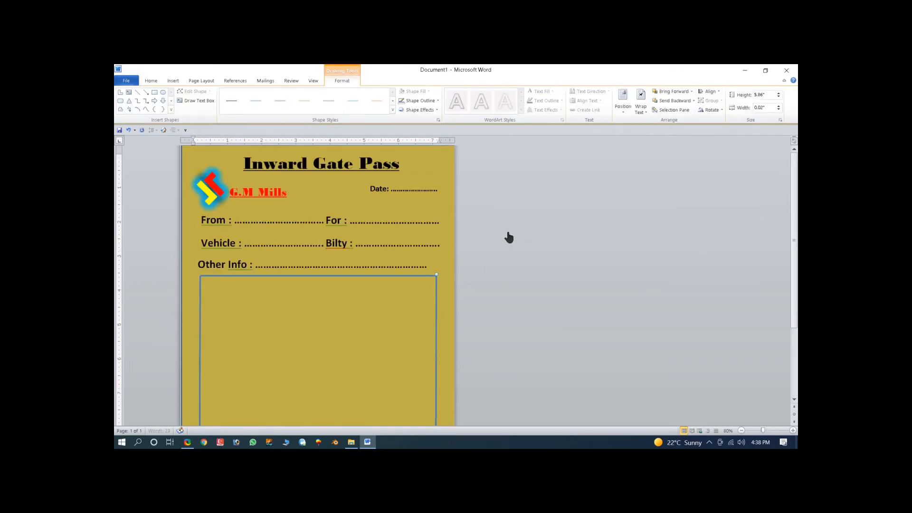
Copy the box's top line down to the lower ends of the vertical lines to close the box
scroll(291, 221, "down", 2)
left_click(254, 281)
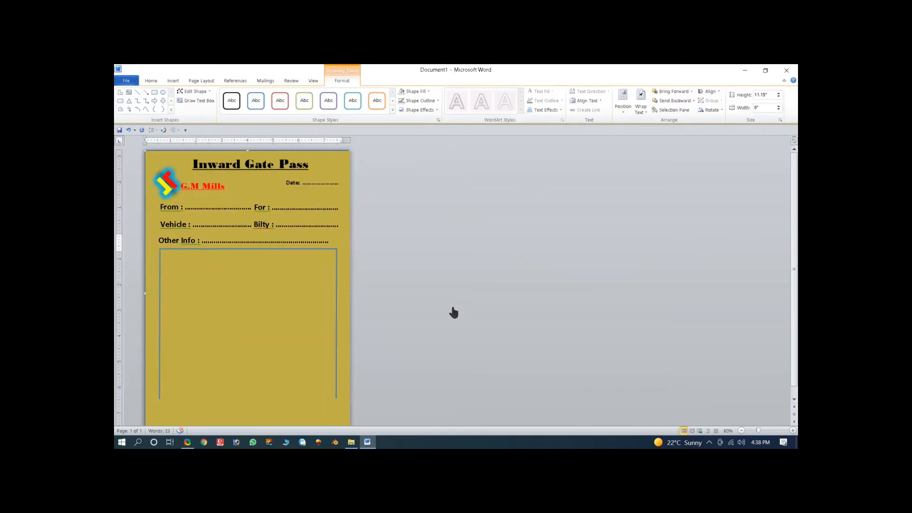
left_click(263, 248)
left_click_drag(264, 249, 235, 374)
left_click(245, 305)
scroll(247, 303, "down", 1)
Place five copies of the horizontal line as evenly spaced rules across the upper part of the box
left_click(274, 360)
left_click_drag(274, 360, 270, 278)
key("ctrl+c")
key("ctrl+v")
key("ctrl+v")
key("ctrl+v")
key("ctrl+v")
left_click(270, 278)
left_click(332, 272)
left_click(331, 274)
left_click_drag(332, 274, 320, 275)
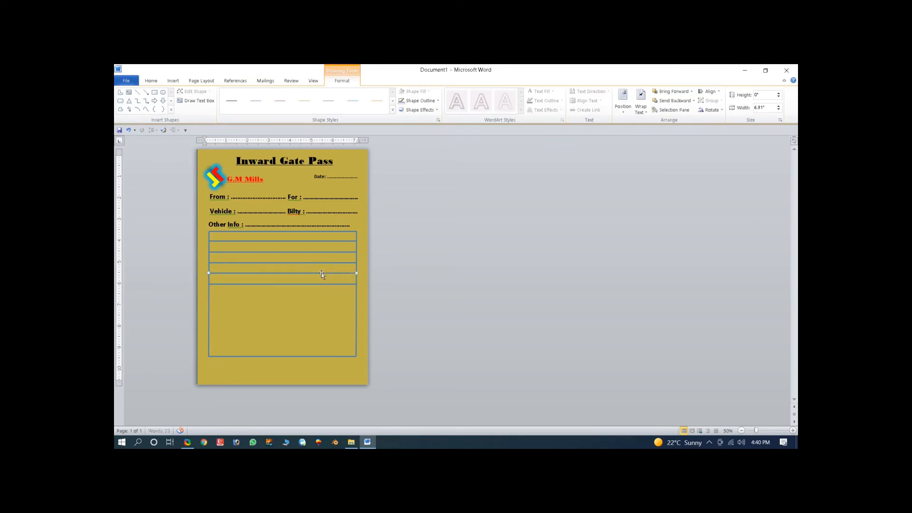
Add six more copies of the horizontal line to rule the rest of the box down to its bottom edge
key("ctrl+v")
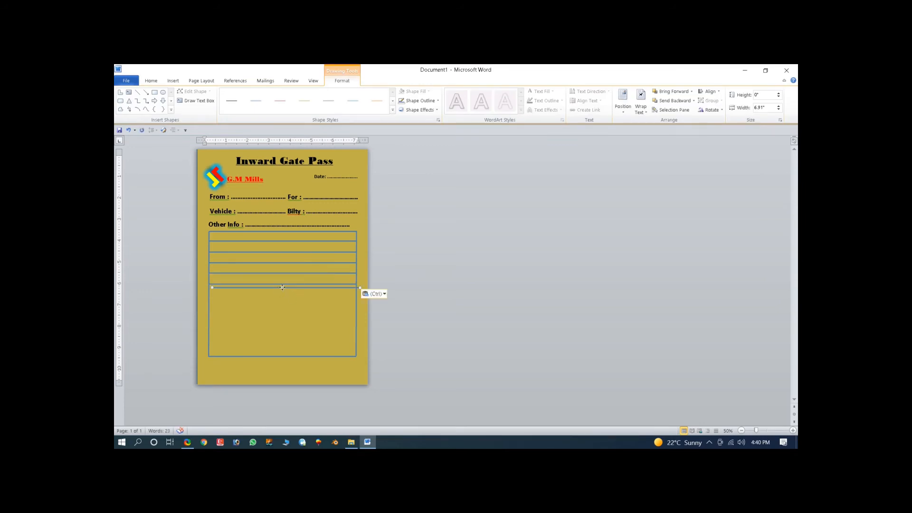
left_click_drag(279, 289, 269, 336)
key("ctrl+v")
key("ctrl+v")
key("ctrl+v")
key("ctrl+v")
left_click_drag(272, 297, 264, 343)
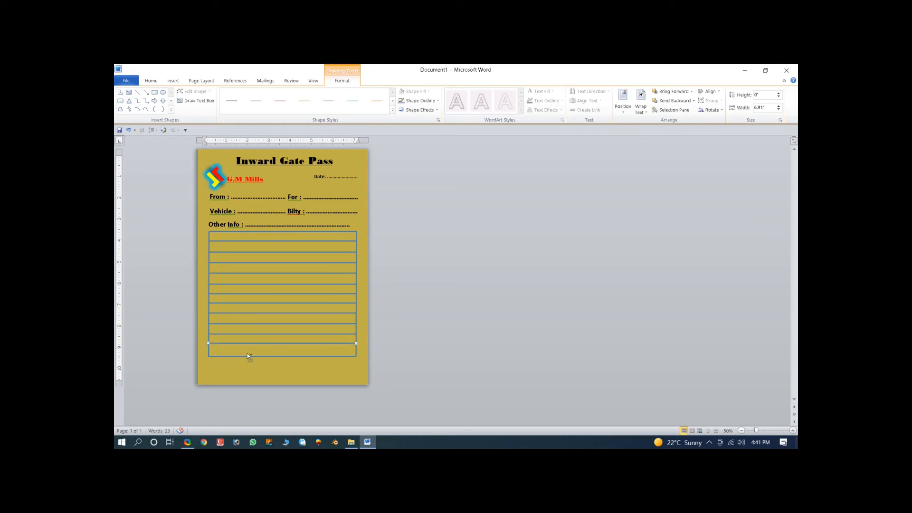
left_click(372, 343)
key("ctrl+a")
left_click(213, 251)
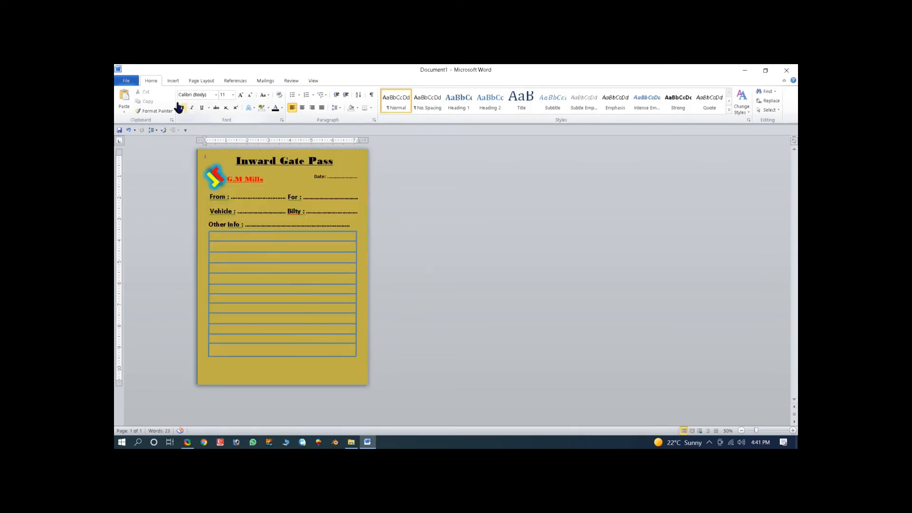
Draw a full-height vertical divider near the grid's left edge and place two copies of it towards the right to form four columns
left_click(173, 80)
left_click(237, 100)
left_click(234, 154)
left_click_drag(225, 232, 223, 356)
key("ctrl+c")
key("ctrl+v")
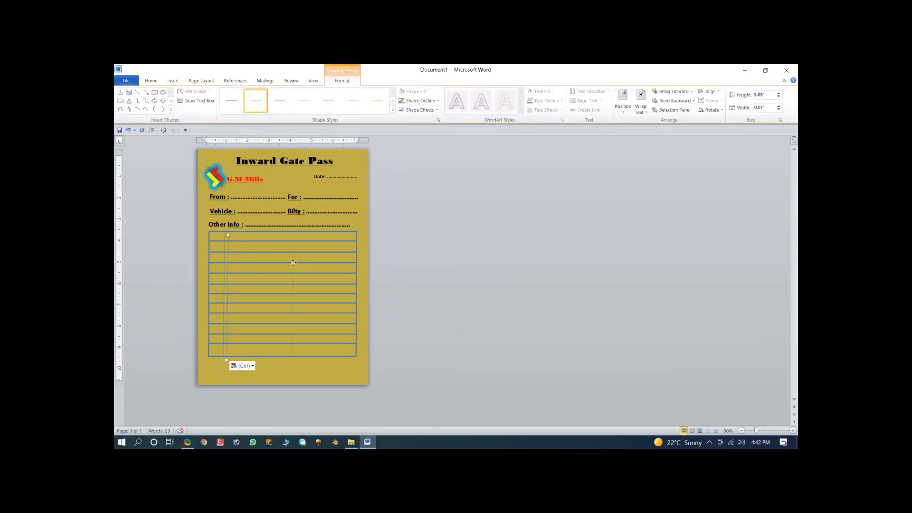
left_click_drag(298, 262, 298, 263)
left_click_drag(227, 270, 320, 269)
left_click(458, 247)
scroll(293, 332, "up", 4)
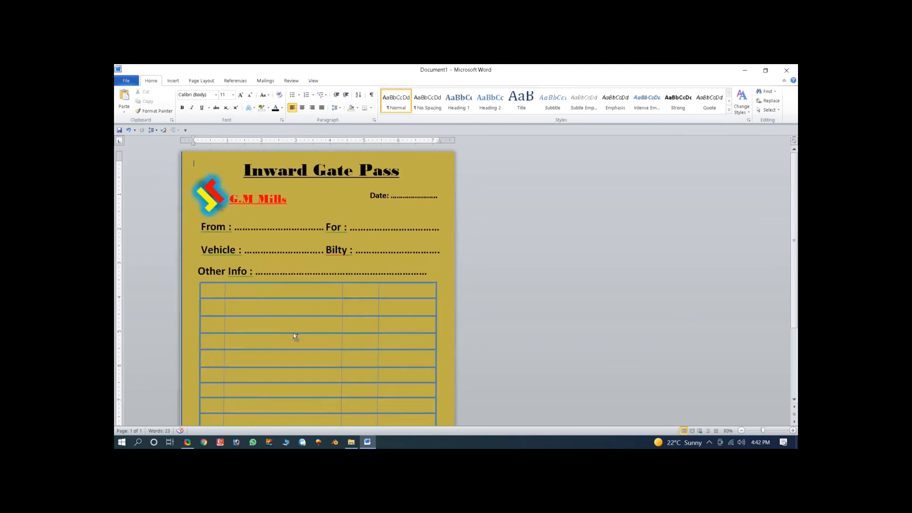
left_click(302, 300)
left_click(293, 317, "shift")
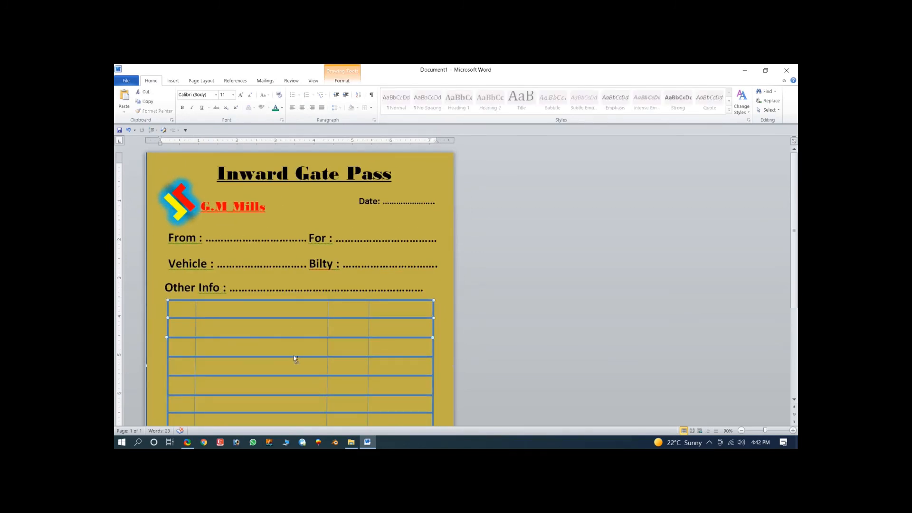
scroll(293, 359, "down", 3)
left_click_drag(793, 228, 793, 250)
left_click(315, 164)
left_click(306, 183, "shift")
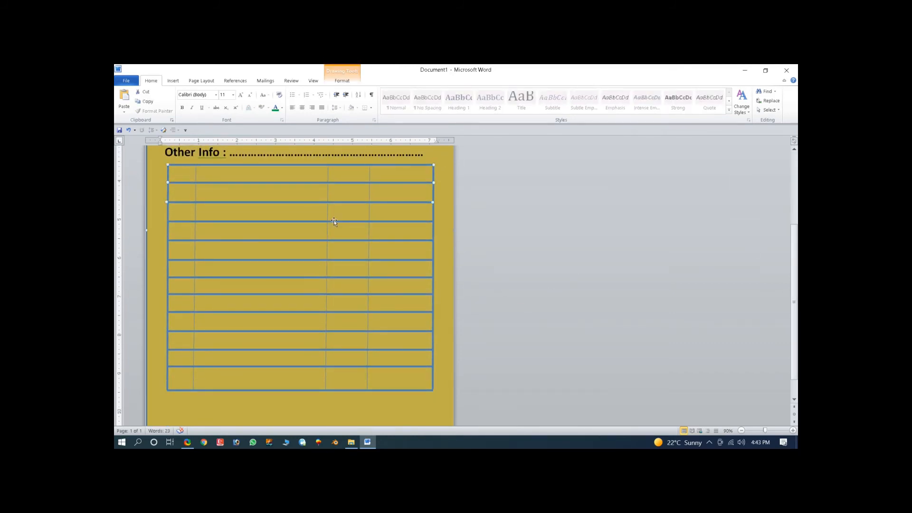
left_click(521, 232)
Try to select the grid's lines together and change their colour
scroll(505, 232, "up", 2)
scroll(504, 232, "down", 3)
left_click(315, 158)
left_click(295, 176, "shift")
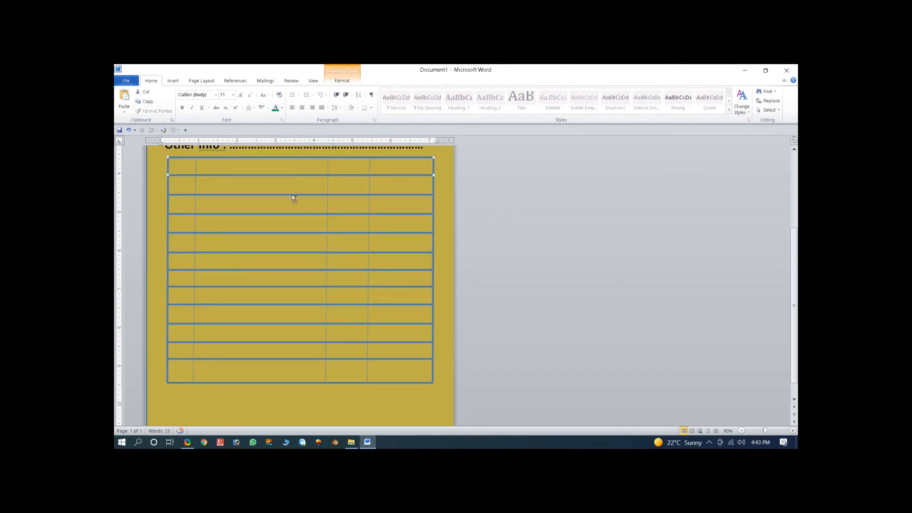
left_click(286, 251, "shift")
left_click(283, 269, "shift")
left_click(265, 383, "shift")
left_click(194, 329, "shift")
left_click(282, 108)
left_click(280, 137)
left_click(525, 261)
Draw a signature line about 1.63" long below the grid's left side and place two copies beside it
scroll(525, 261, "down", 4)
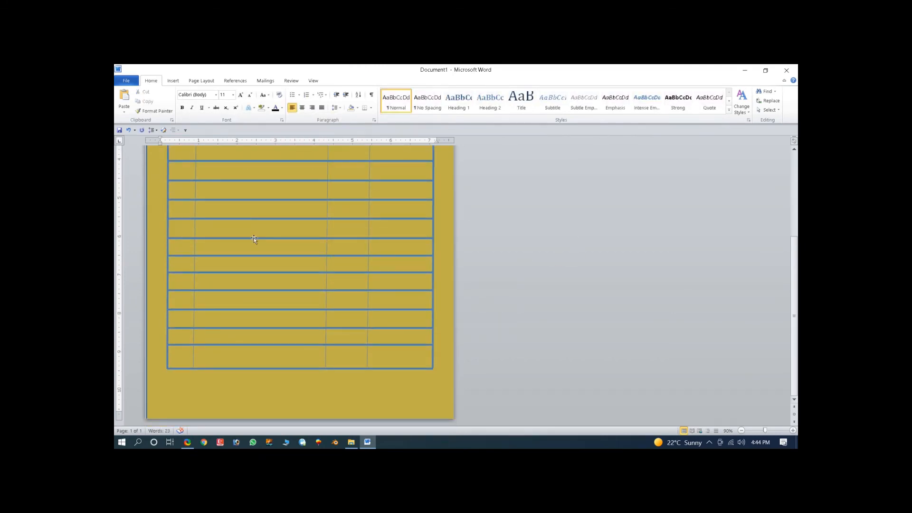
left_click(173, 81)
left_click(237, 99)
left_click(251, 132)
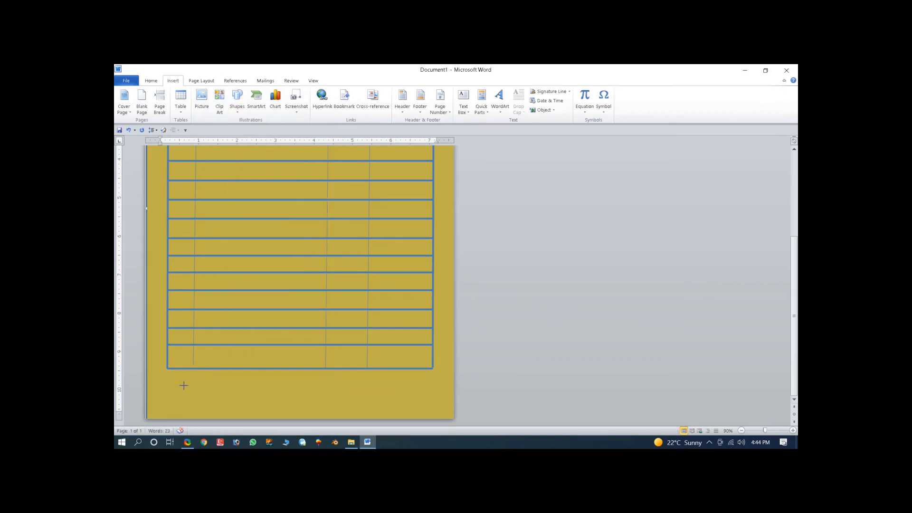
left_click_drag(234, 385, 234, 386)
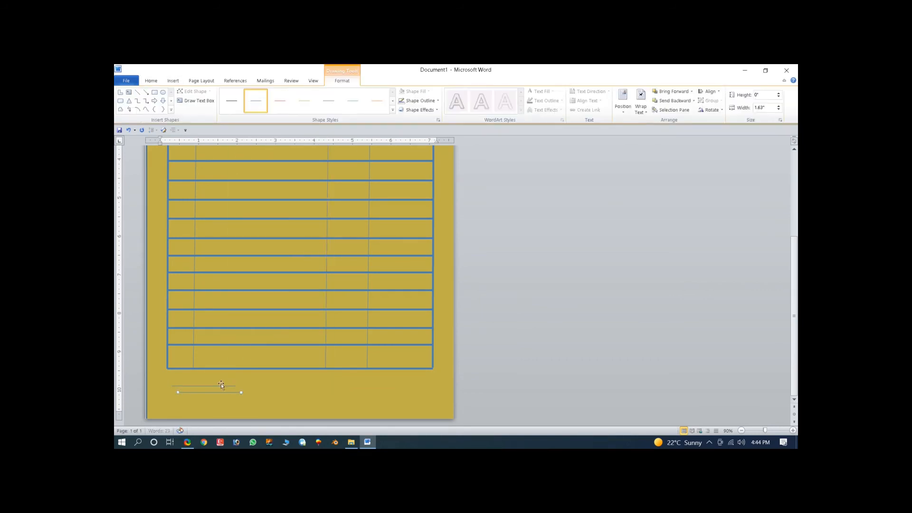
left_click_drag(309, 387, 280, 392)
left_click(264, 398)
Draw a rectangle about 0.33" by 1.64" under the left signature line and label it Security Inch
left_click(151, 80)
left_click(173, 80)
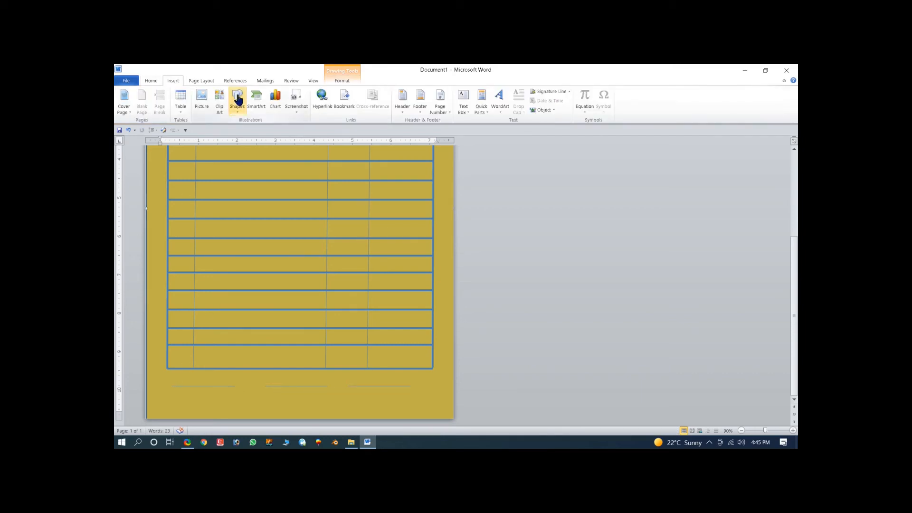
left_click(237, 99)
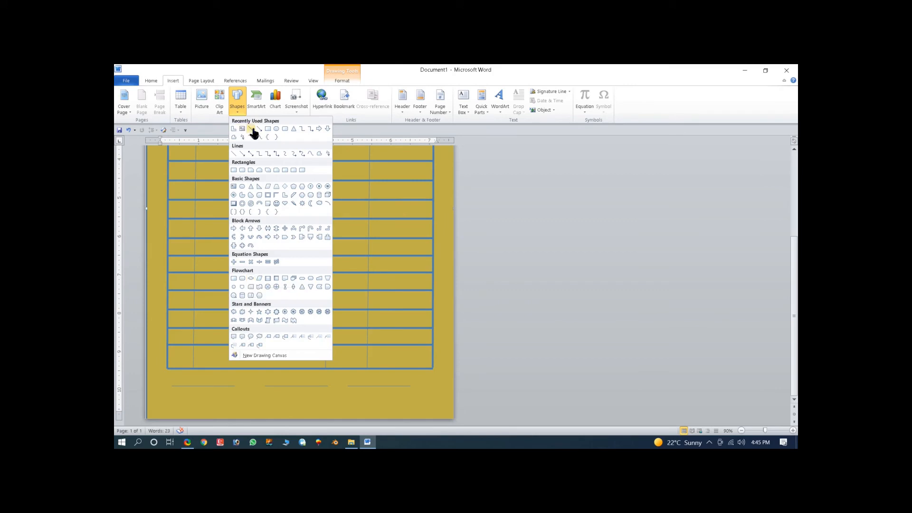
left_click(267, 129)
left_click_drag(172, 385, 235, 398)
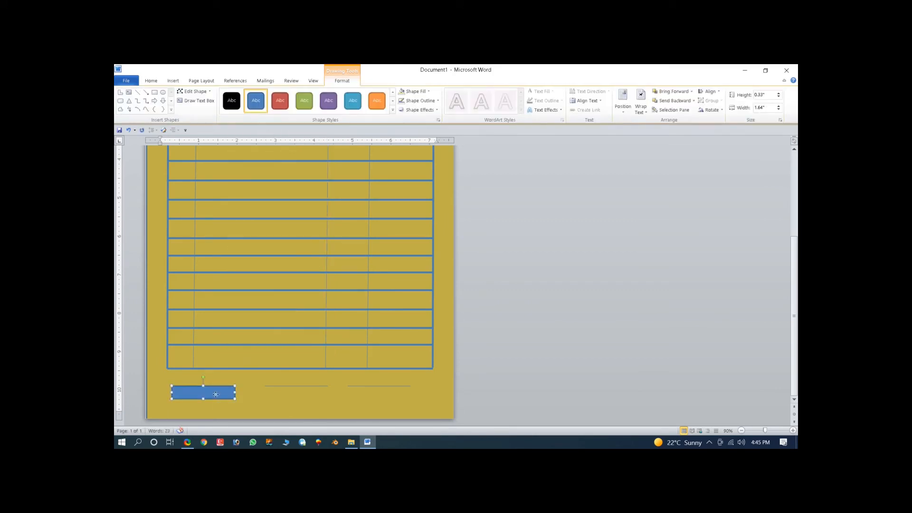
type("Security Inch")
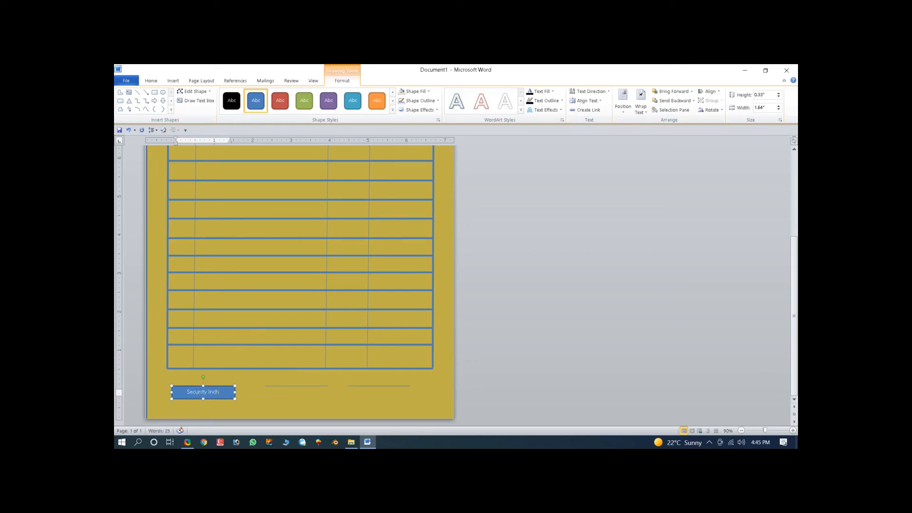
Enlarge the Security Inch text, colour it black, and blend the box's fill and outline into the mustard background
key("ctrl+a")
left_click(151, 81)
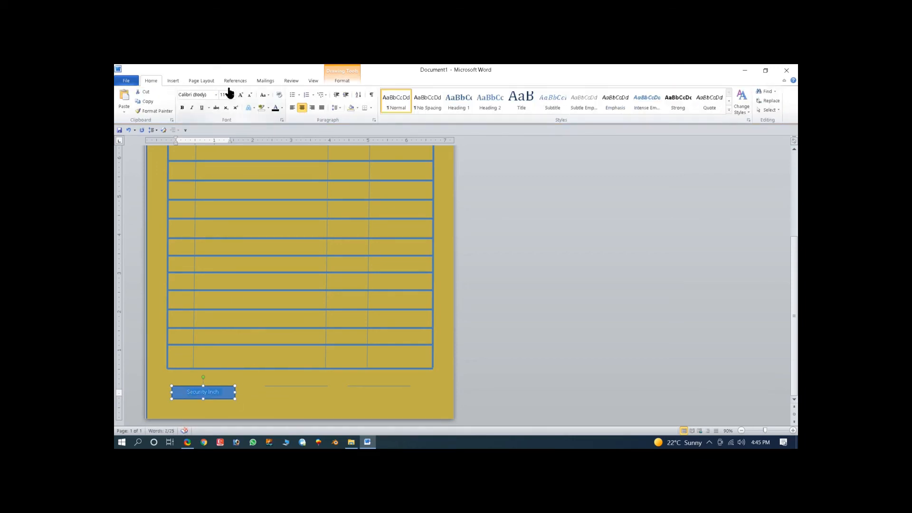
left_click(231, 94)
left_click(223, 149)
left_click(342, 80)
left_click(420, 100)
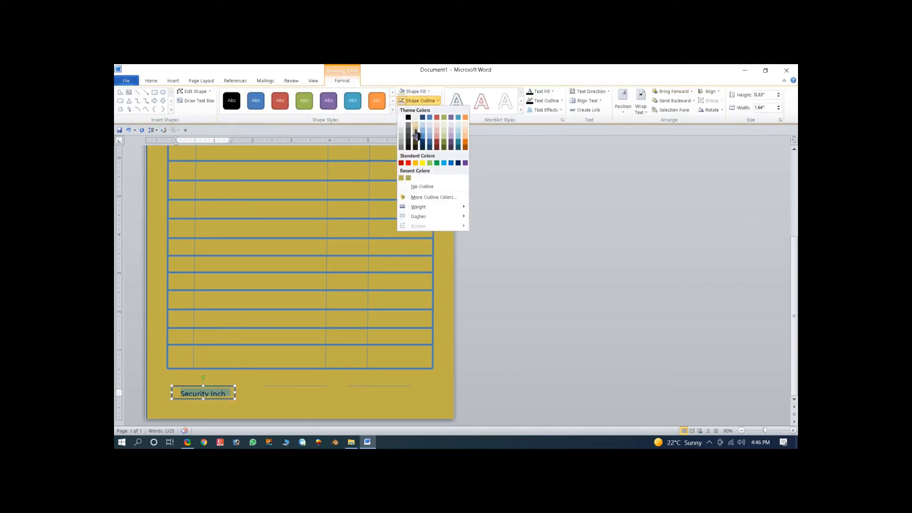
left_click(415, 135)
Place copies of the Security Inch label under the middle and right signature lines
left_click(223, 400)
key("ctrl+c")
key("ctrl+v")
left_click_drag(226, 407, 311, 405)
key("ctrl+v")
left_click_drag(230, 408, 399, 408)
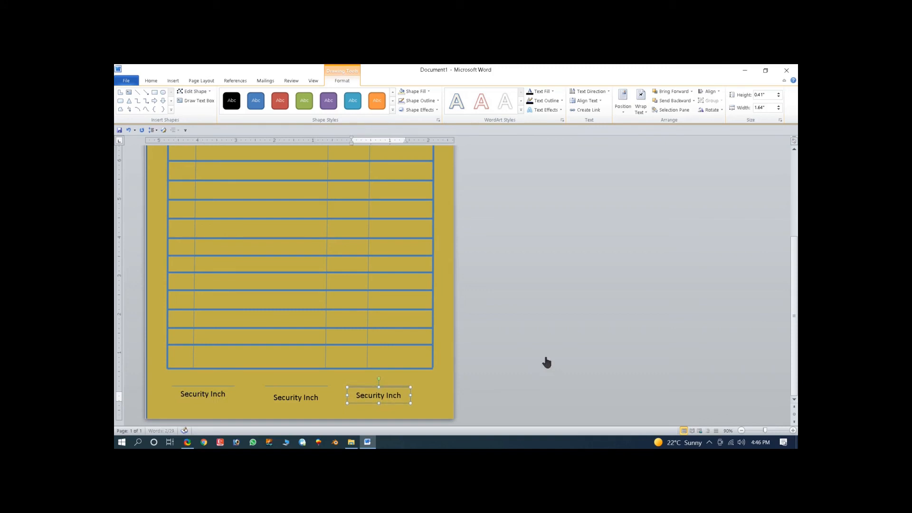
Change the label under the right signature line to General Manager
key("BackSpace")
key("BackSpace")
key("BackSpace")
key("BackSpace")
key("BackSpace")
key("BackSpace")
key("BackSpace")
key("BackSpace")
key("BackSpace")
key("BackSpace")
key("BackSpace")
key("BackSpace")
key("BackSpace")
type("General Man")
key("BackSpace")
key("BackSpace")
key("BackSpace")
key("BackSpace")
type("Manager")
Change the label under the middle signature line to Admin
left_click(302, 397)
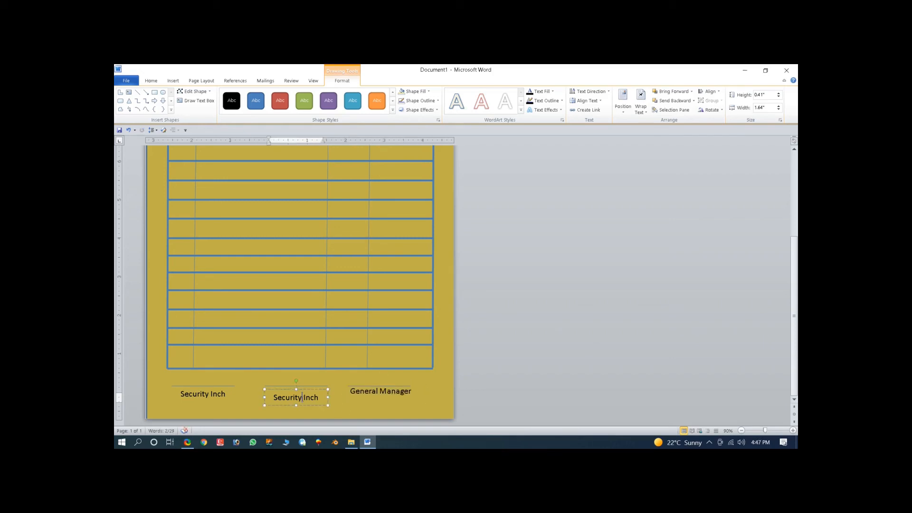
left_click_drag(322, 398, 267, 398)
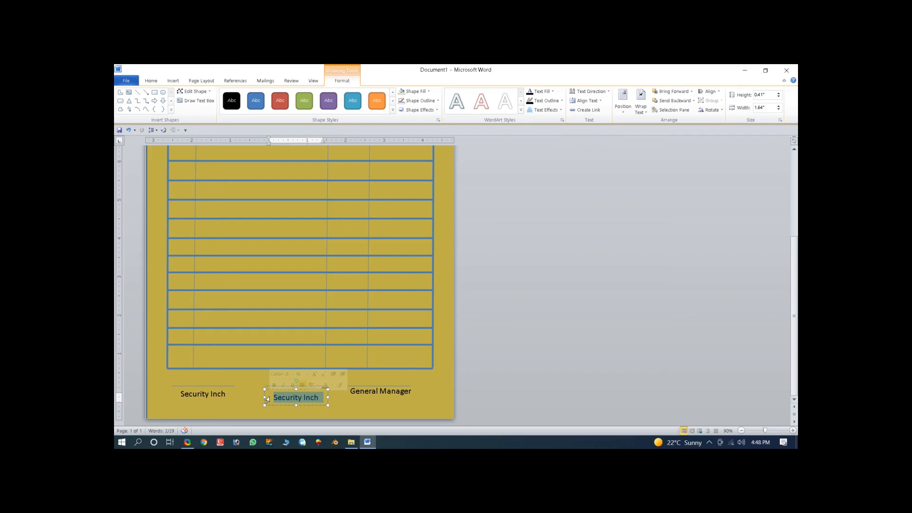
left_click(268, 399)
left_click(270, 400)
type("Admin")
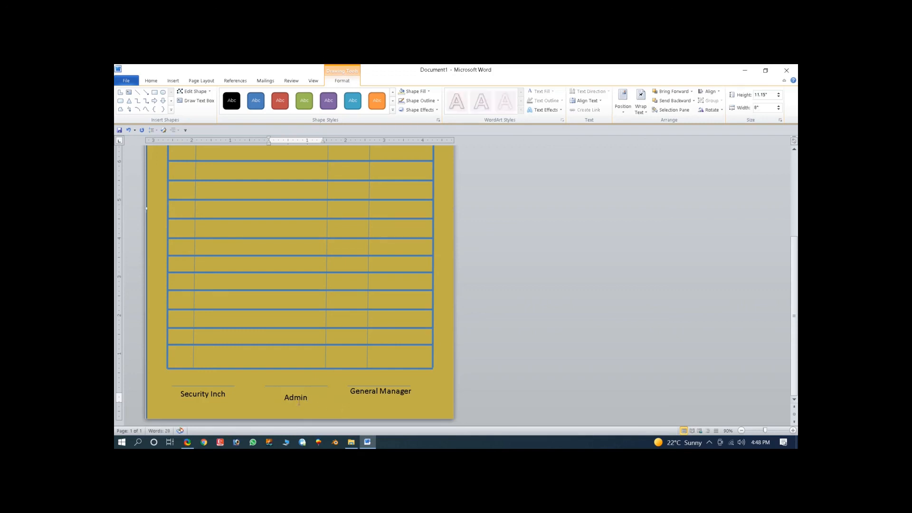
Nudge the Admin and Security Inch labels up until they are level with General Manager
key("Escape")
key("Up")
key("Escape")
left_click(223, 401)
key("Escape")
key("Up")
key("Up")
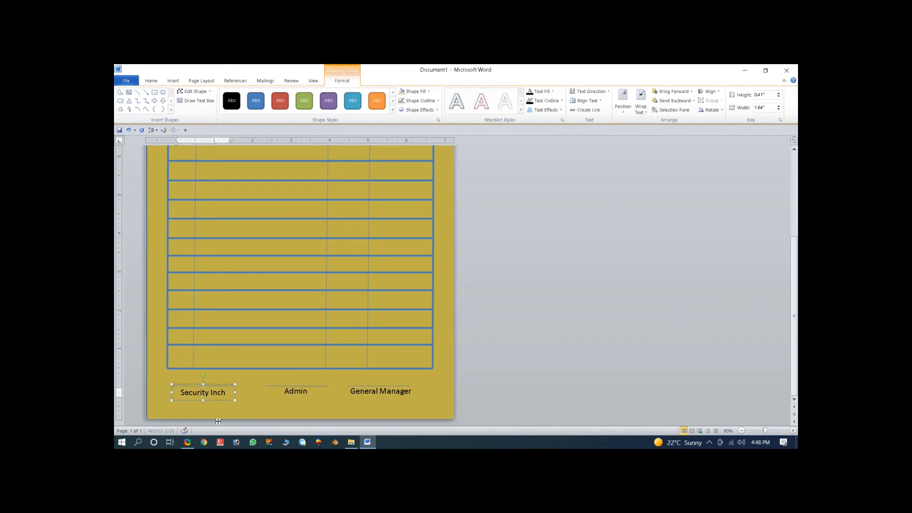
left_click(301, 391)
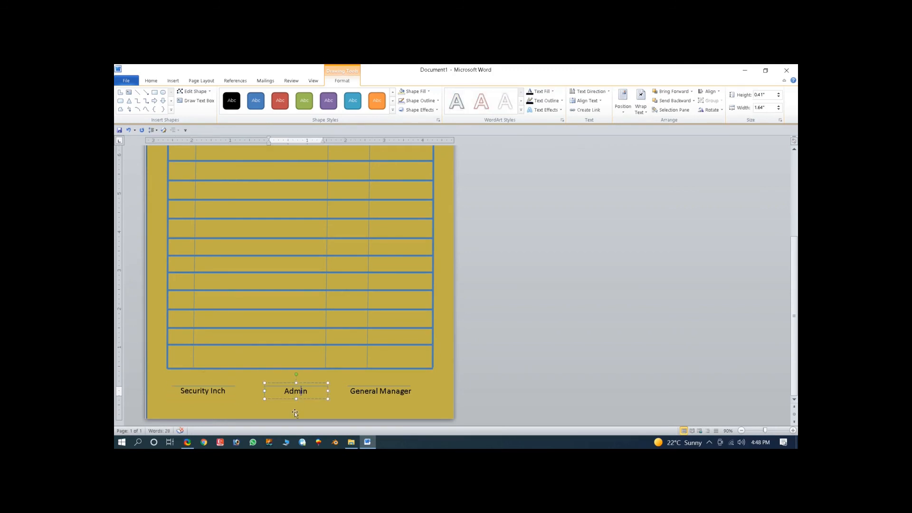
key("Escape")
left_click(305, 414)
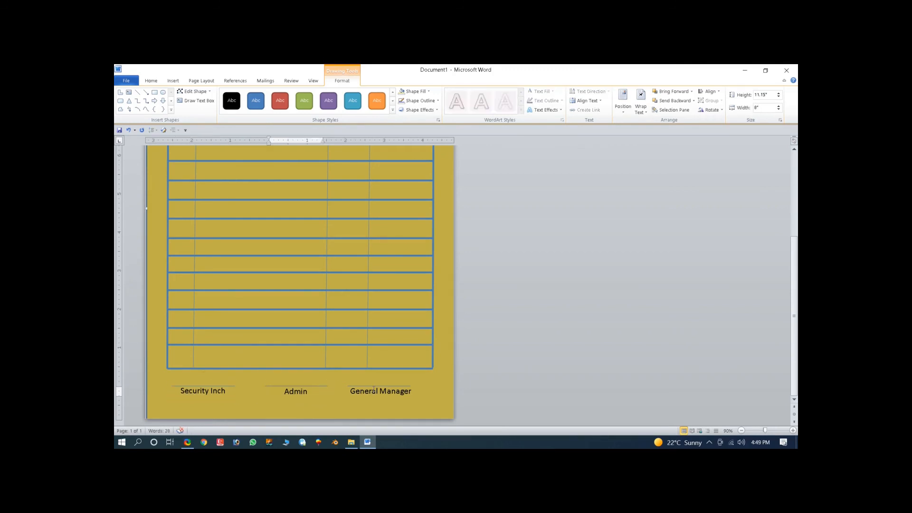
Draw a rectangle about 0.45" by 6.91" over the grid's first row and fit its ends to the grid's sides
scroll(313, 342, "up", 8)
scroll(318, 344, "down", 4, "ctrl")
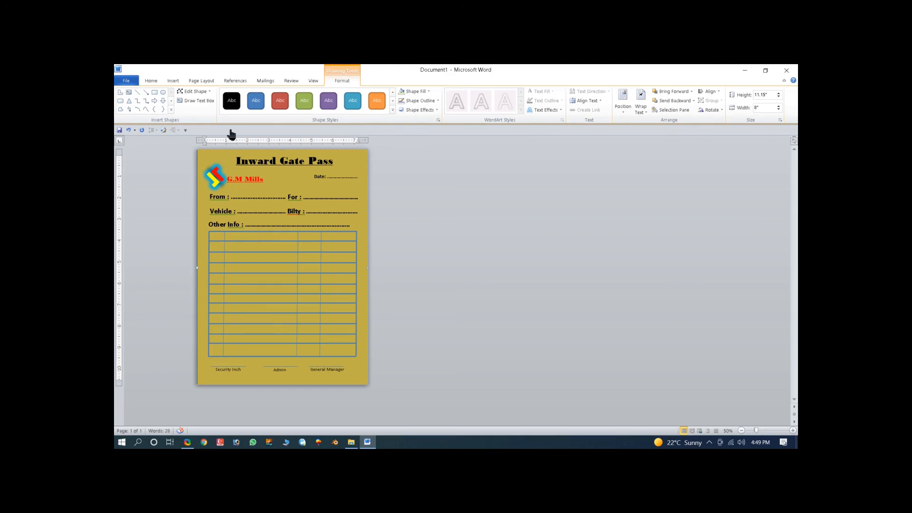
left_click(173, 81)
left_click(237, 100)
left_click(235, 129)
left_click_drag(209, 231, 356, 241)
left_click_drag(210, 236, 209, 236)
left_click_drag(355, 236, 357, 236)
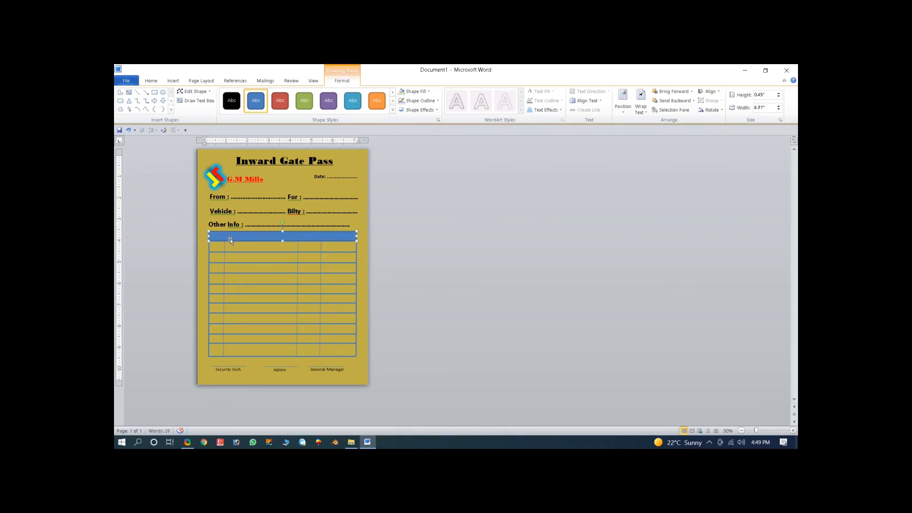
Add the column headings S/No, Material, Nos and Kgs to the blue header bar at font size 14, spaced across the columns
right_click(245, 237)
left_click(283, 290)
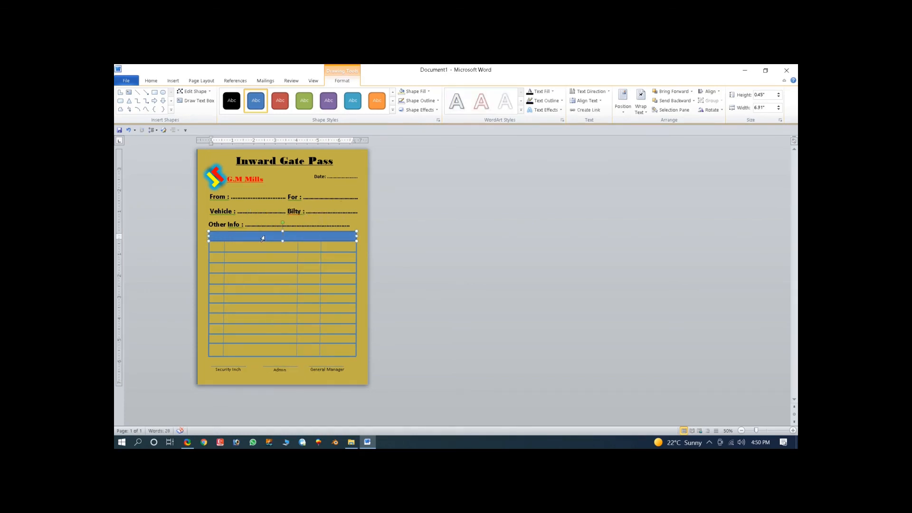
left_click(151, 81)
left_click(232, 95)
left_click(224, 146)
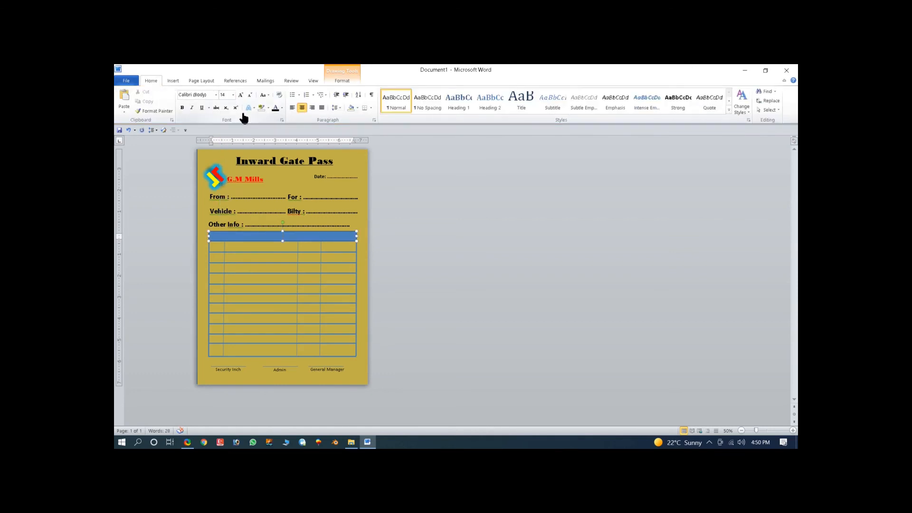
type("S/No")
key("Tab")
key("Tab")
type("Material")
key("Tab")
key("Tab")
type("Nos")
key("Tab")
key("Tab")
type("Kgs")
key("Tab")
key("Tab")
key("Tab")
Select the whole row of headings in the header bar
left_click(403, 253)
left_click_drag(354, 235, 213, 235)
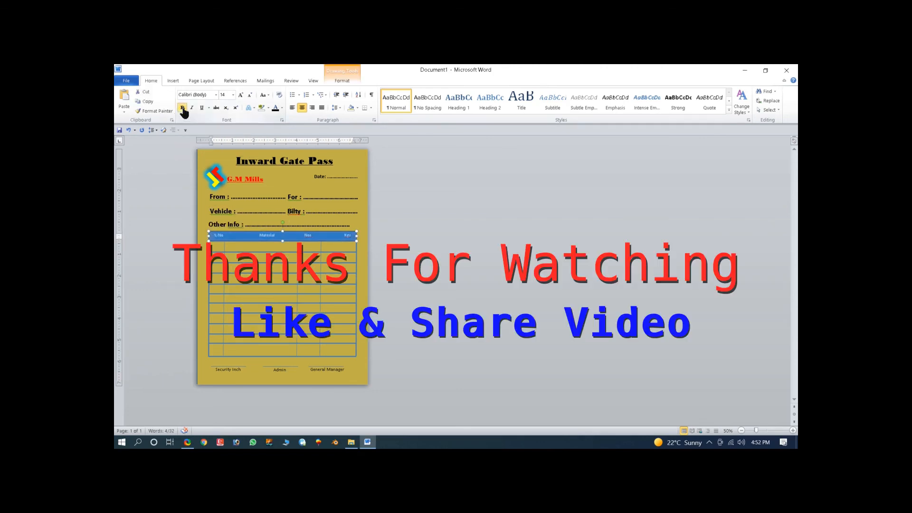